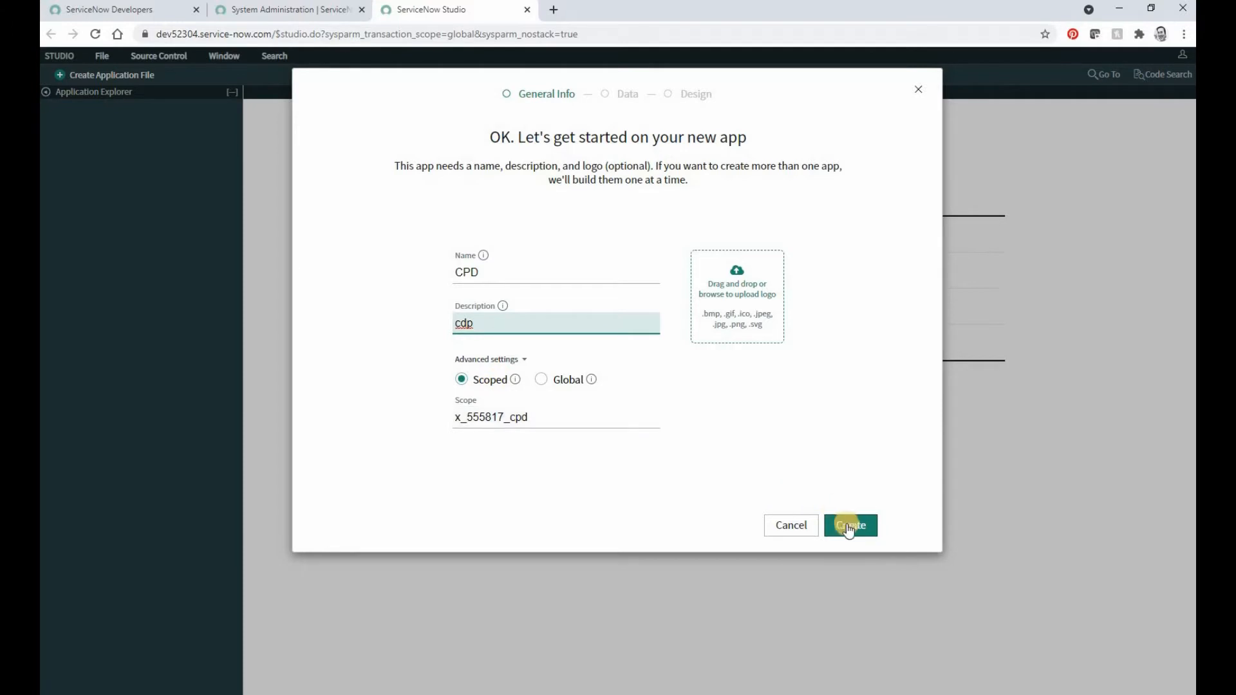
Step: Create the scoped CPD app and add a new role named GenUser to it
click(850, 523)
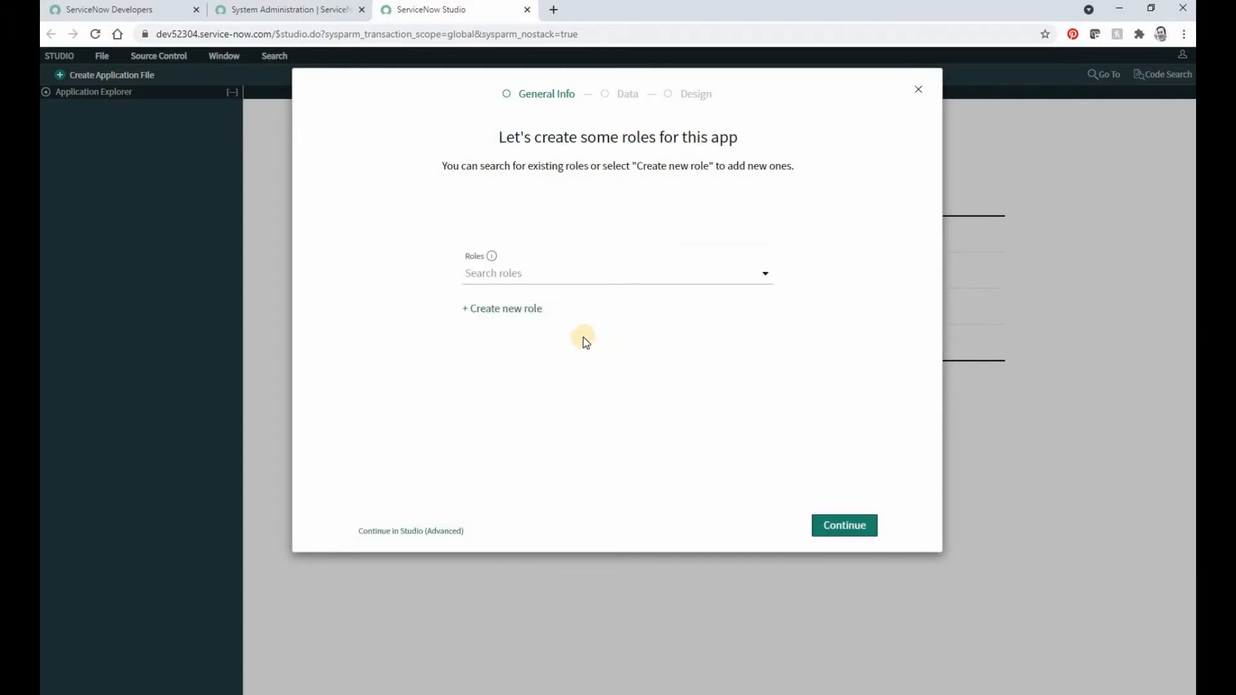
click(510, 309)
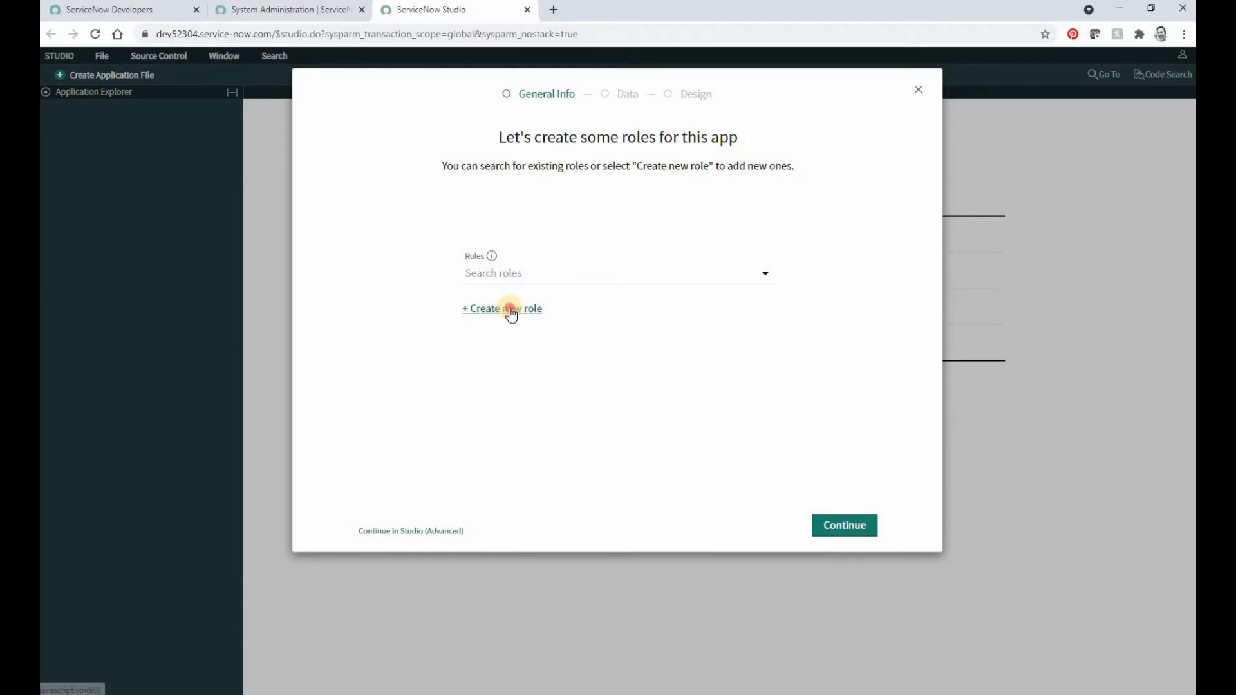
text(Gen)
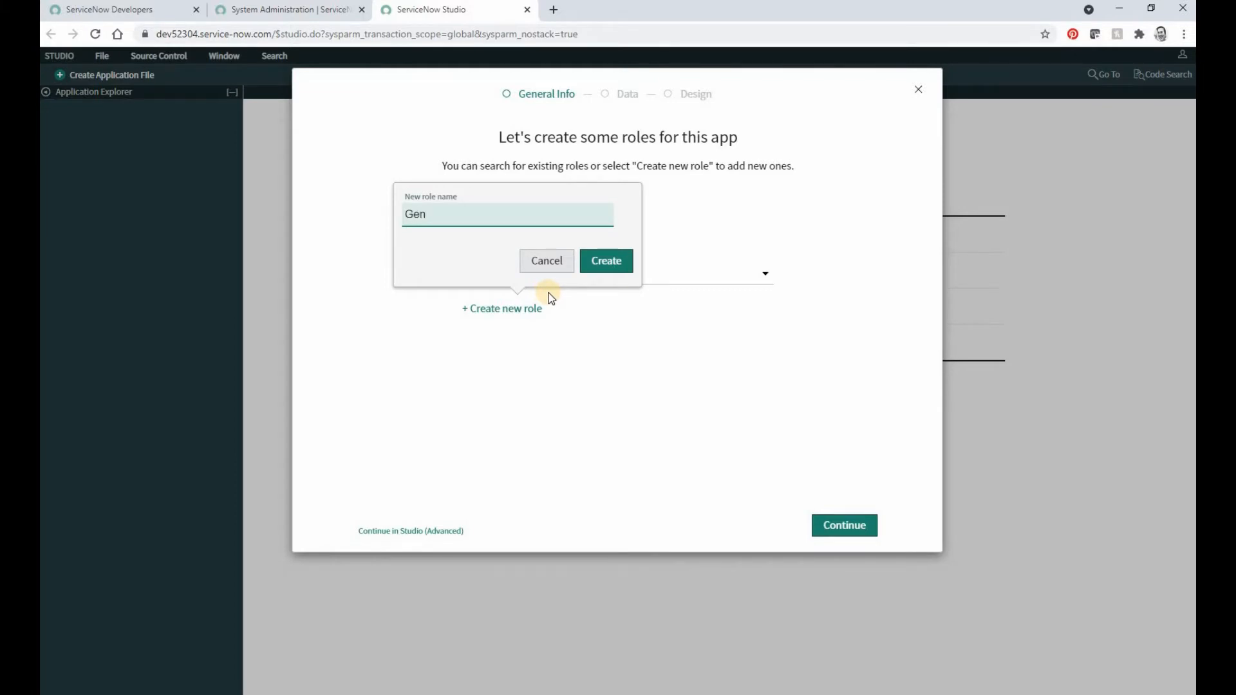
text(User)
click(612, 262)
click(838, 533)
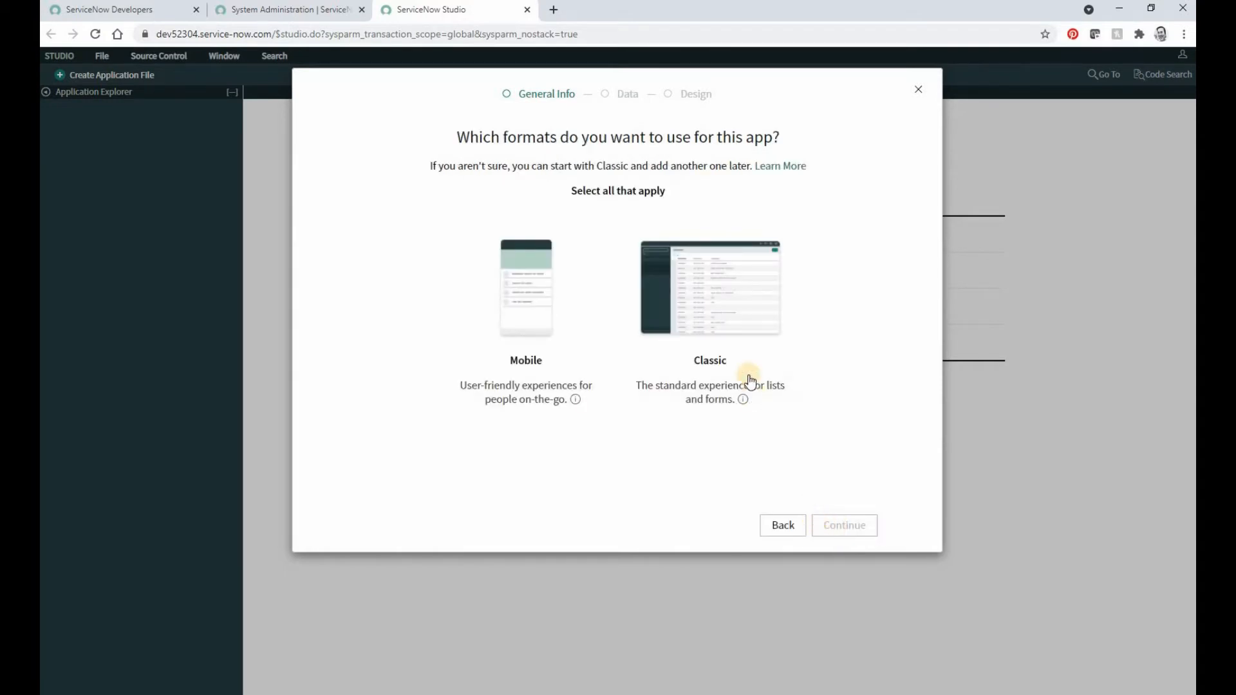
Step: Choose the Classic format for the app and start a new data table from scratch
click(727, 324)
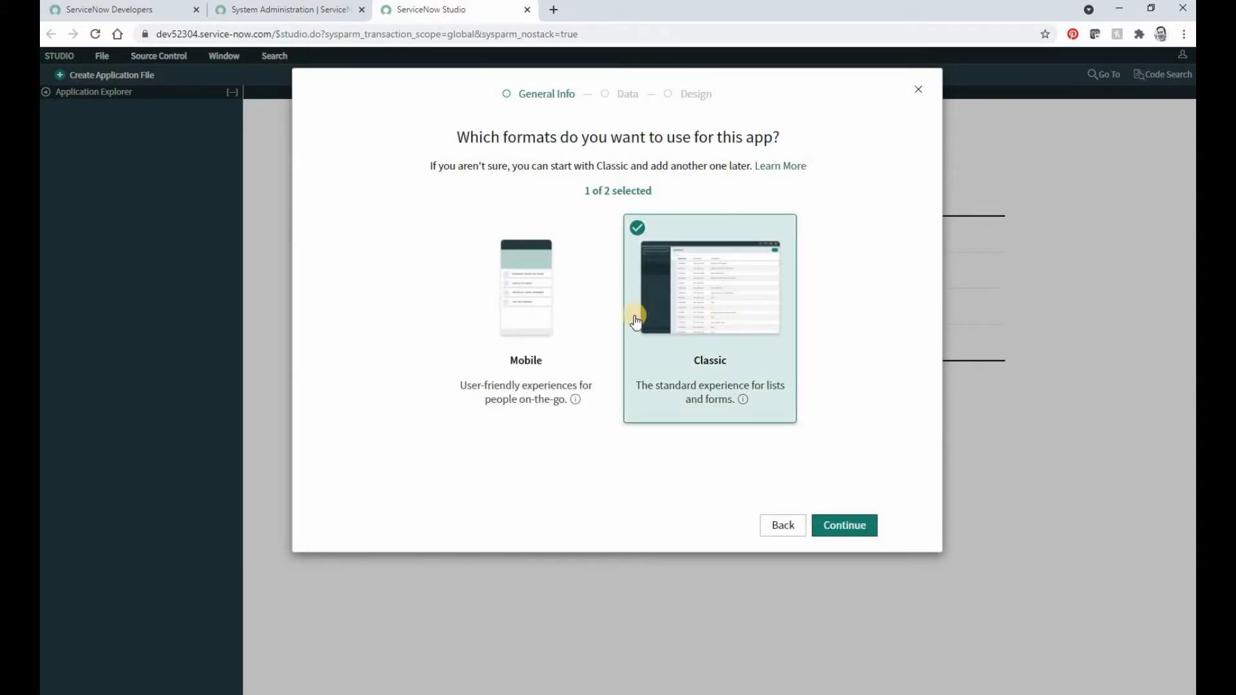
click(845, 528)
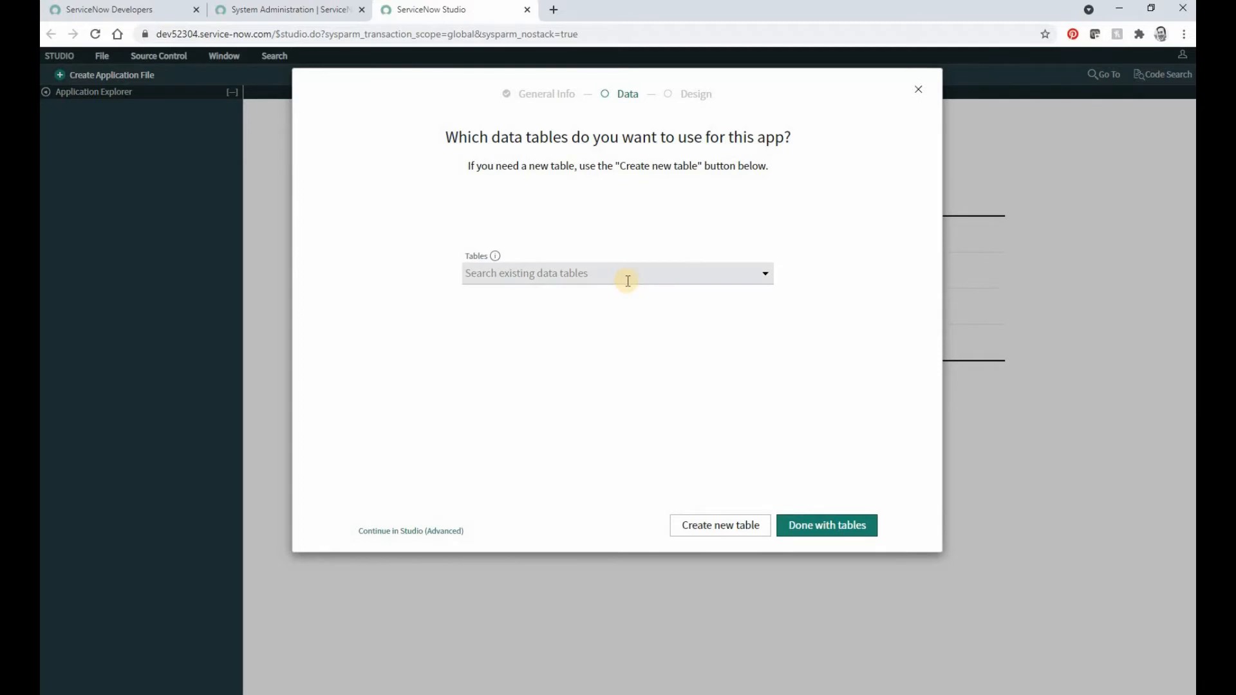
click(722, 532)
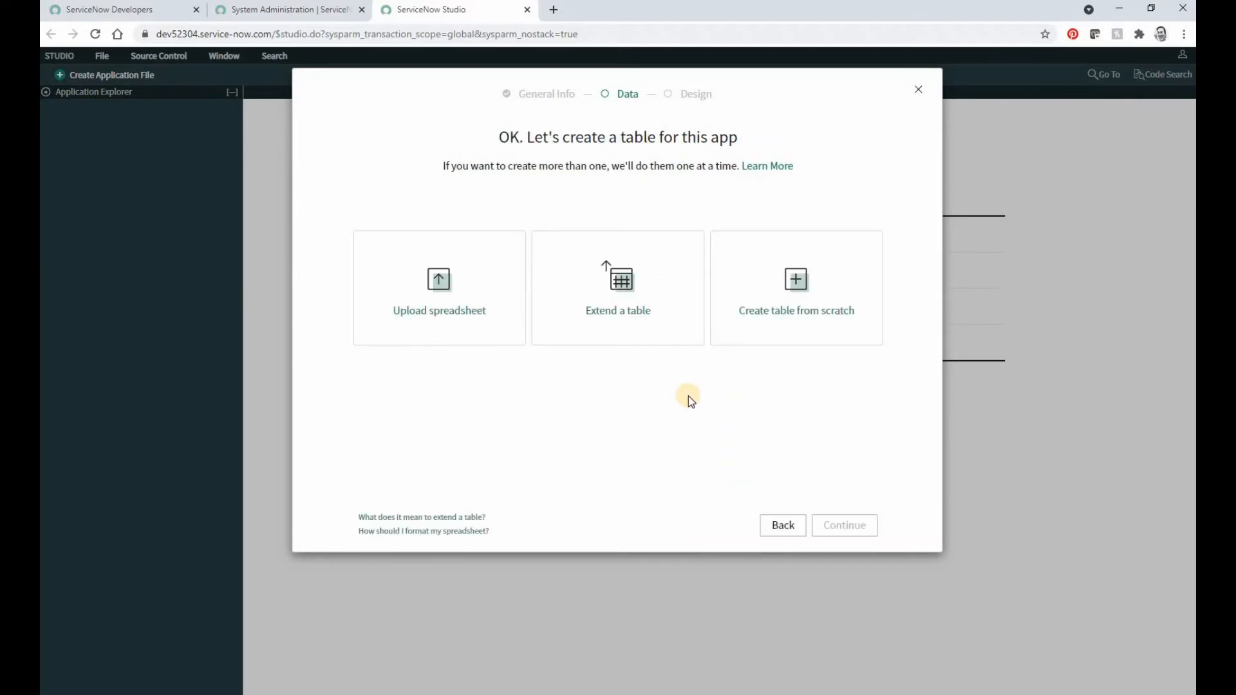
click(809, 312)
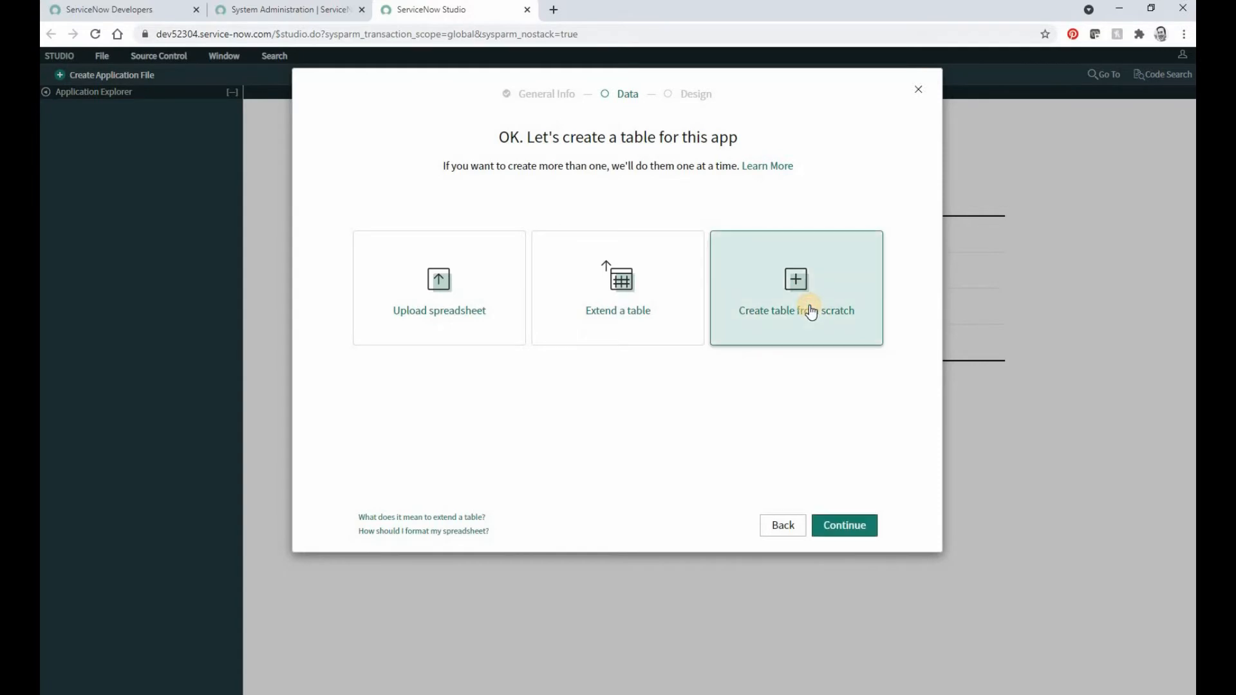
click(844, 532)
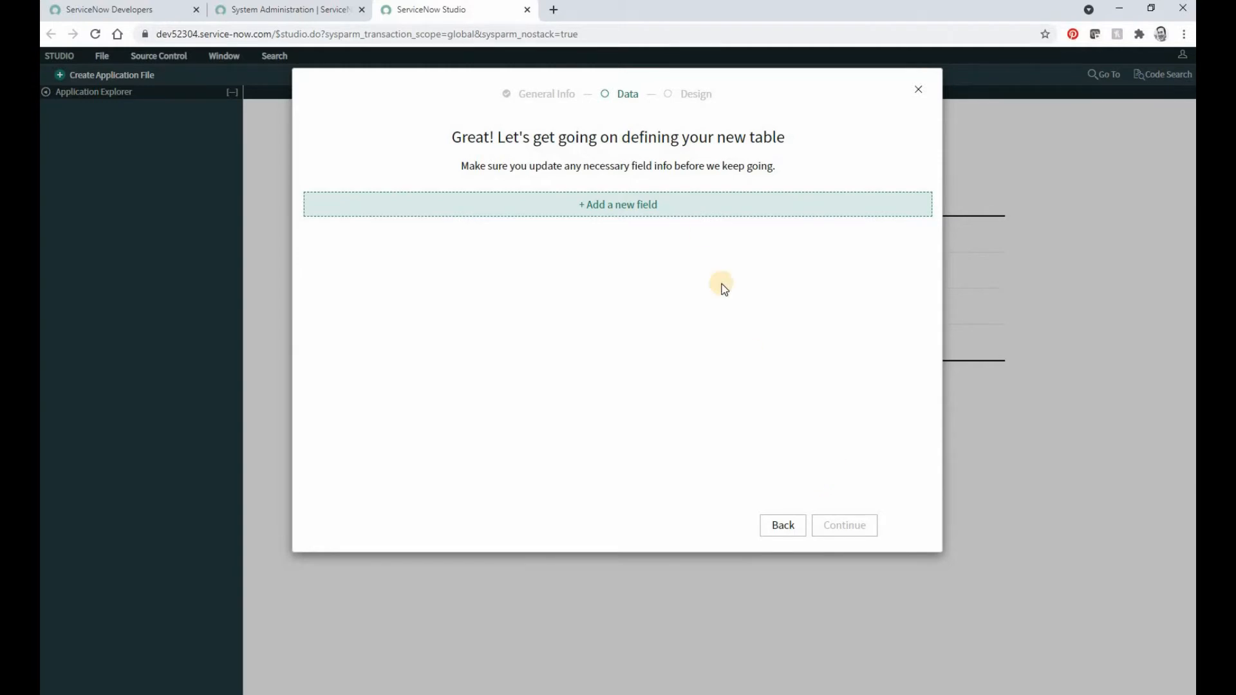
Step: Add a RequestOnBehalf field of type Reference that points to the User [sys_user] table
click(631, 208)
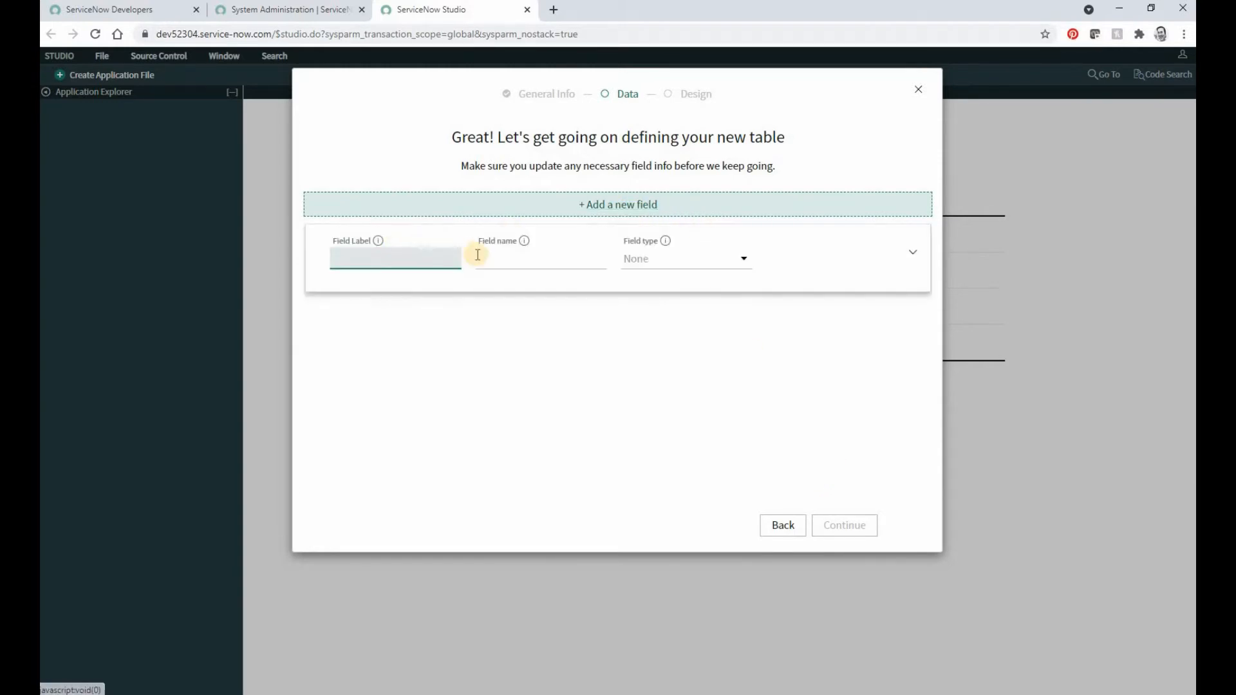
text(RequestOn)
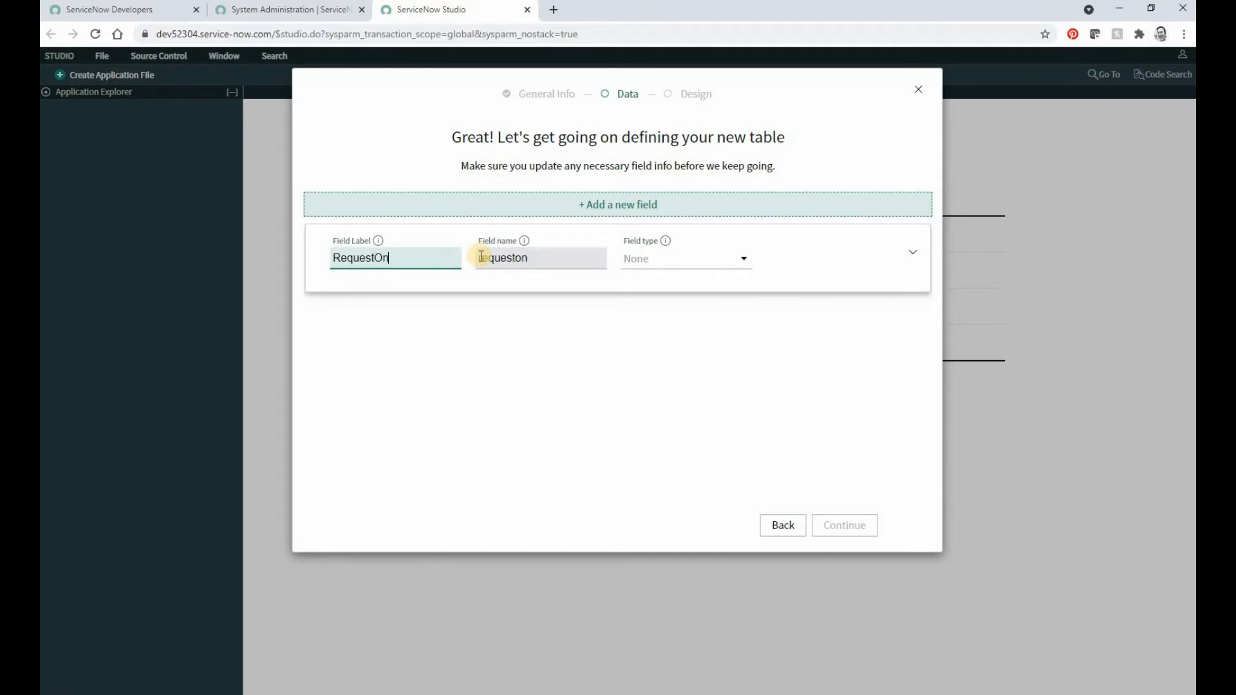
text(Behalf)
click(652, 260)
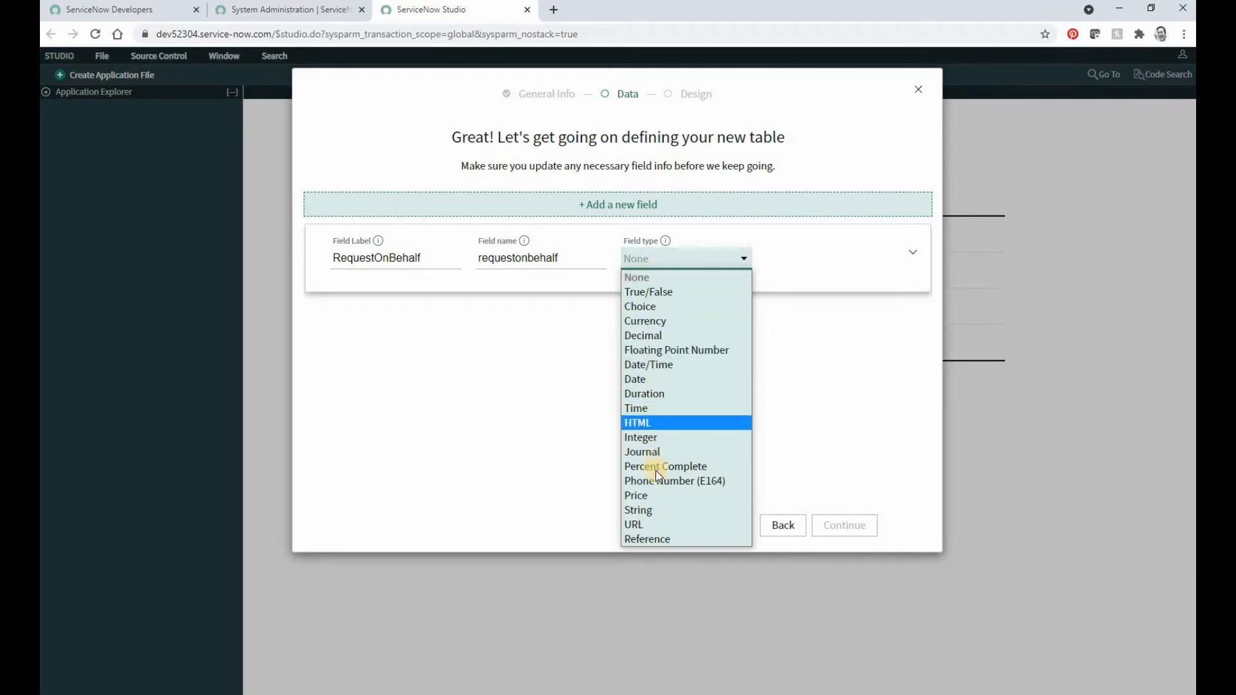
click(646, 541)
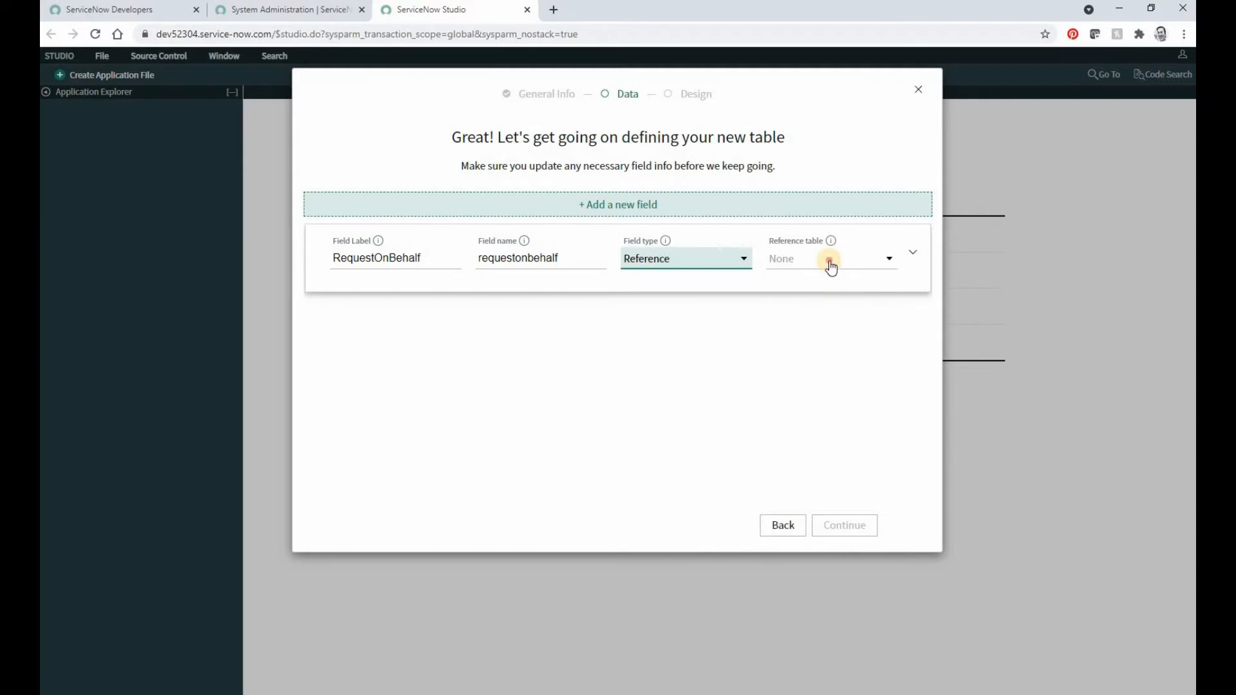
click(831, 264)
text(sys_audit])
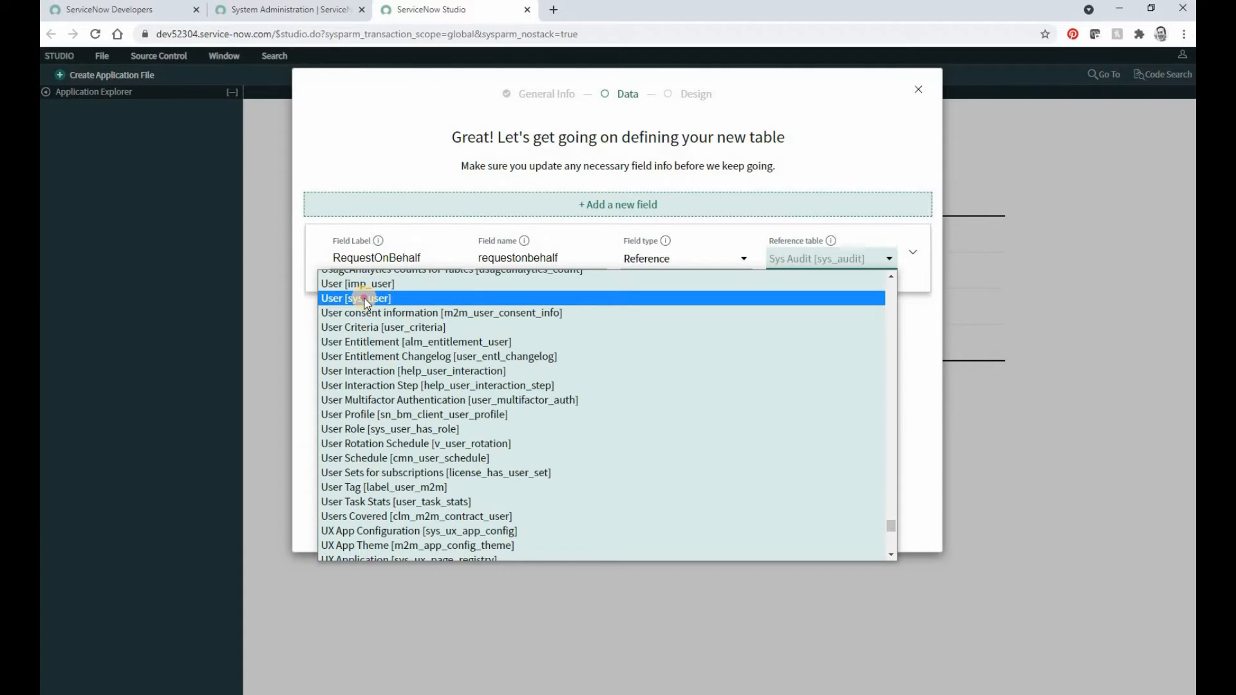
click(365, 299)
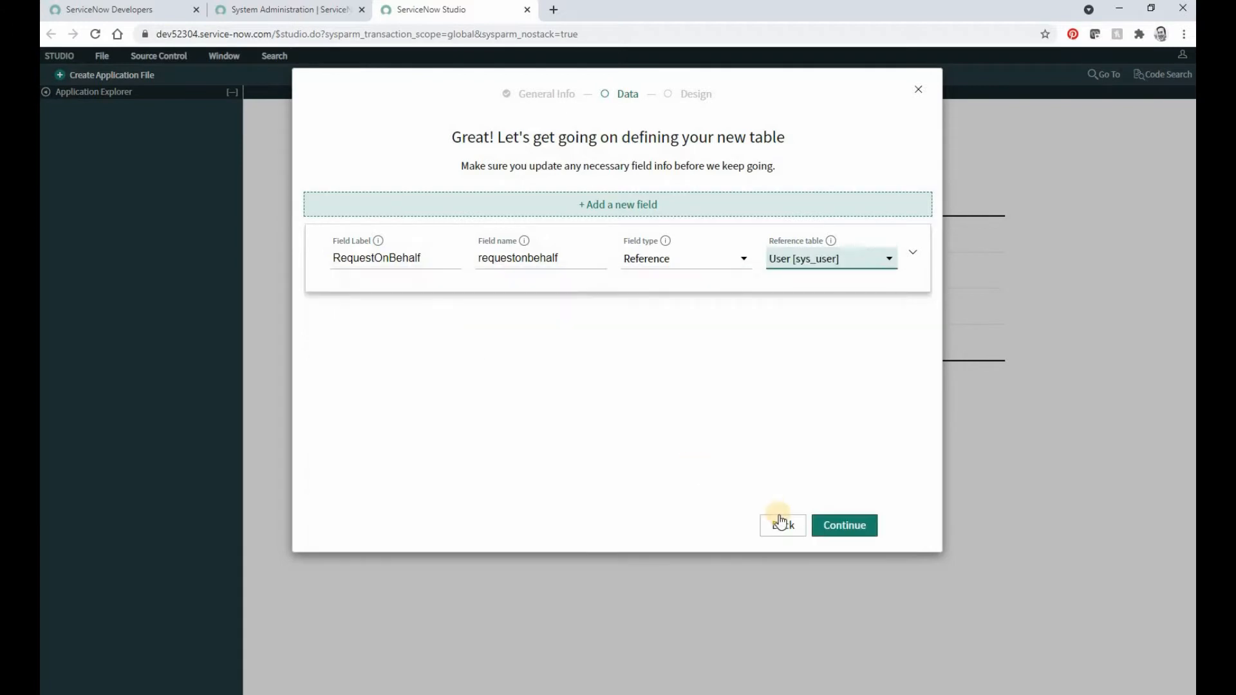
Step: Add a ServiceSupportType field of type Choice and make it mandatory
click(645, 205)
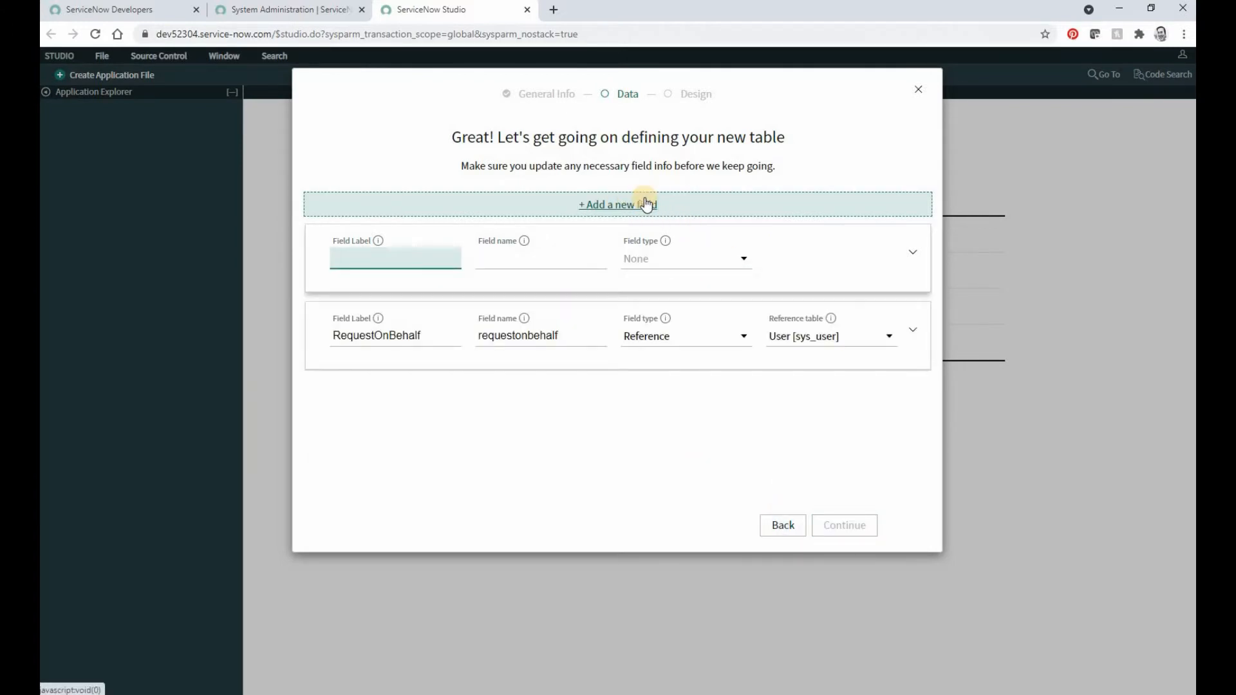
text(ServiceSupportType)
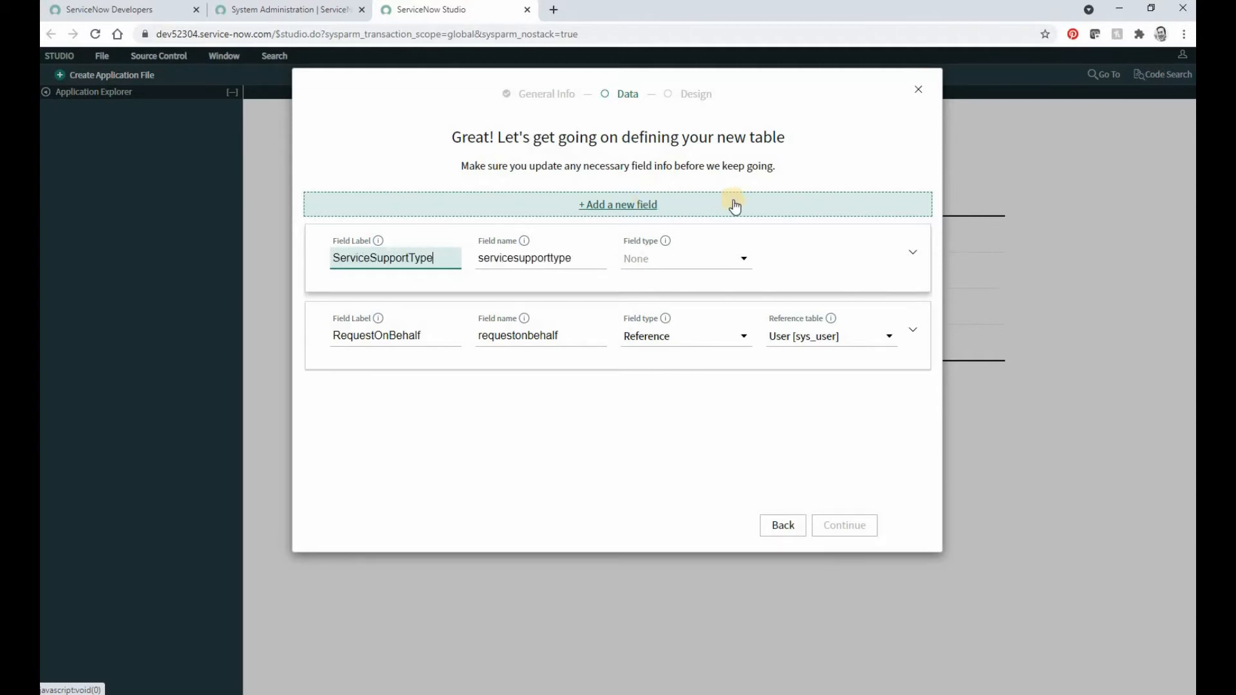
click(653, 259)
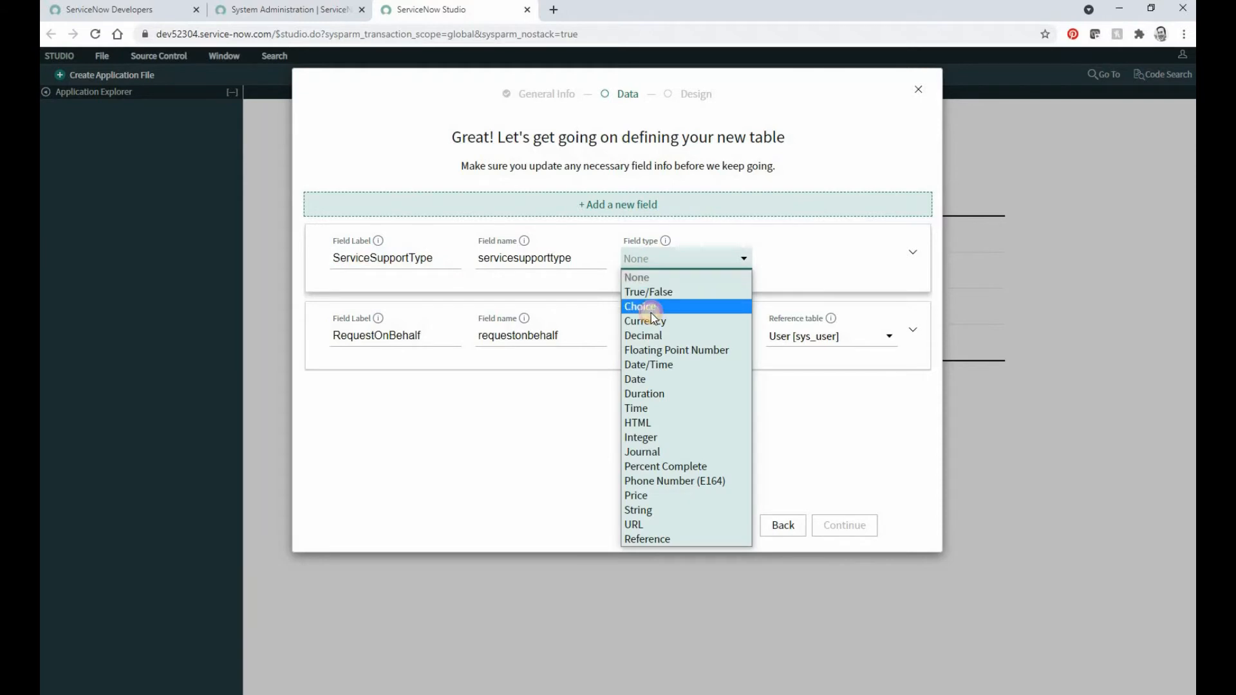
click(651, 313)
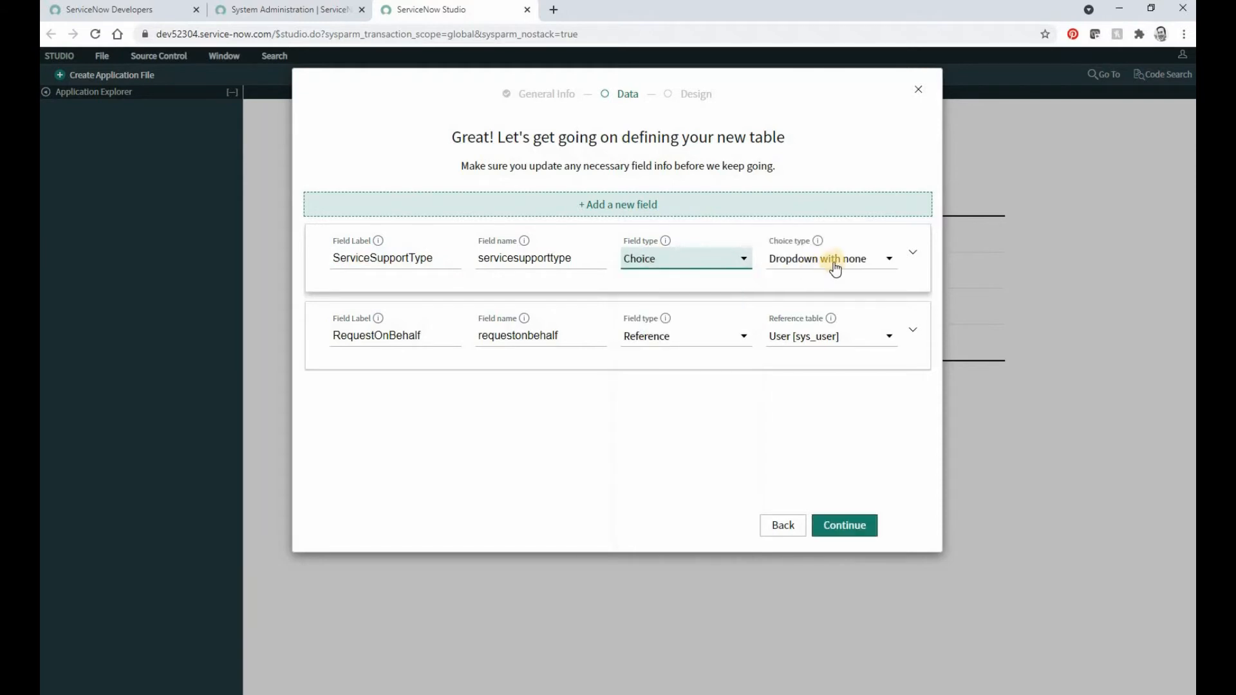
click(917, 256)
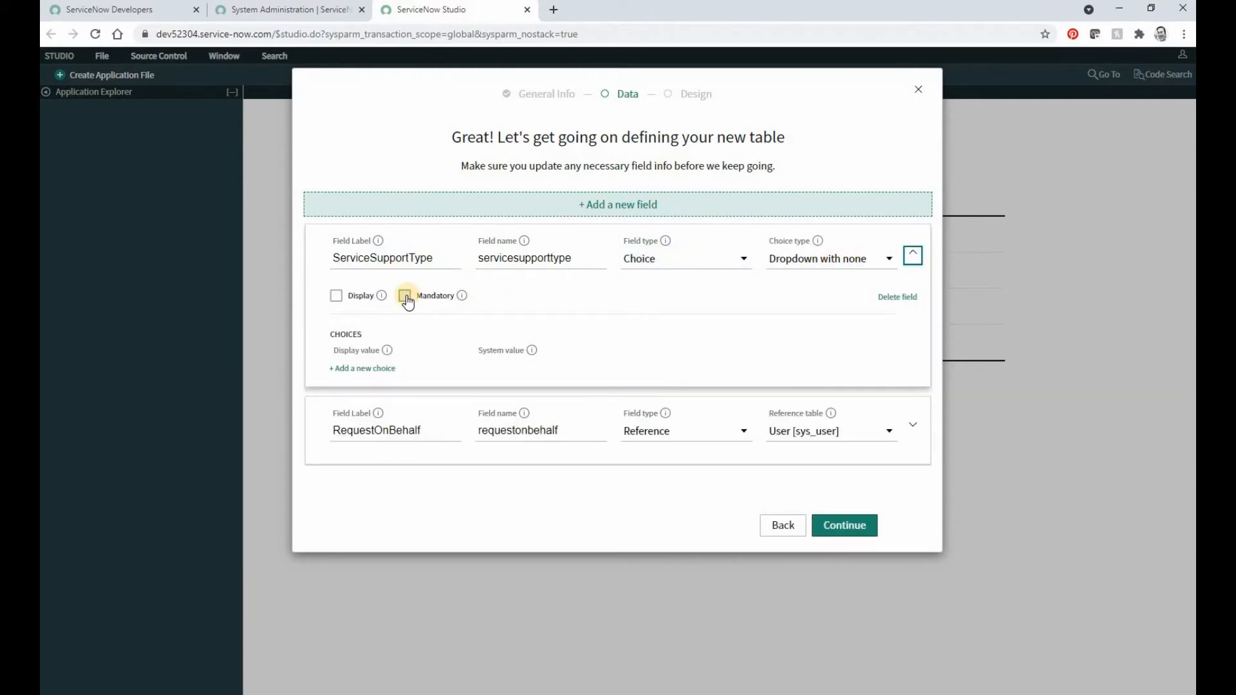
click(405, 297)
Step: Add the choice "Data Architecture Consutl" to the ServiceSupportType field
click(378, 368)
click(378, 369)
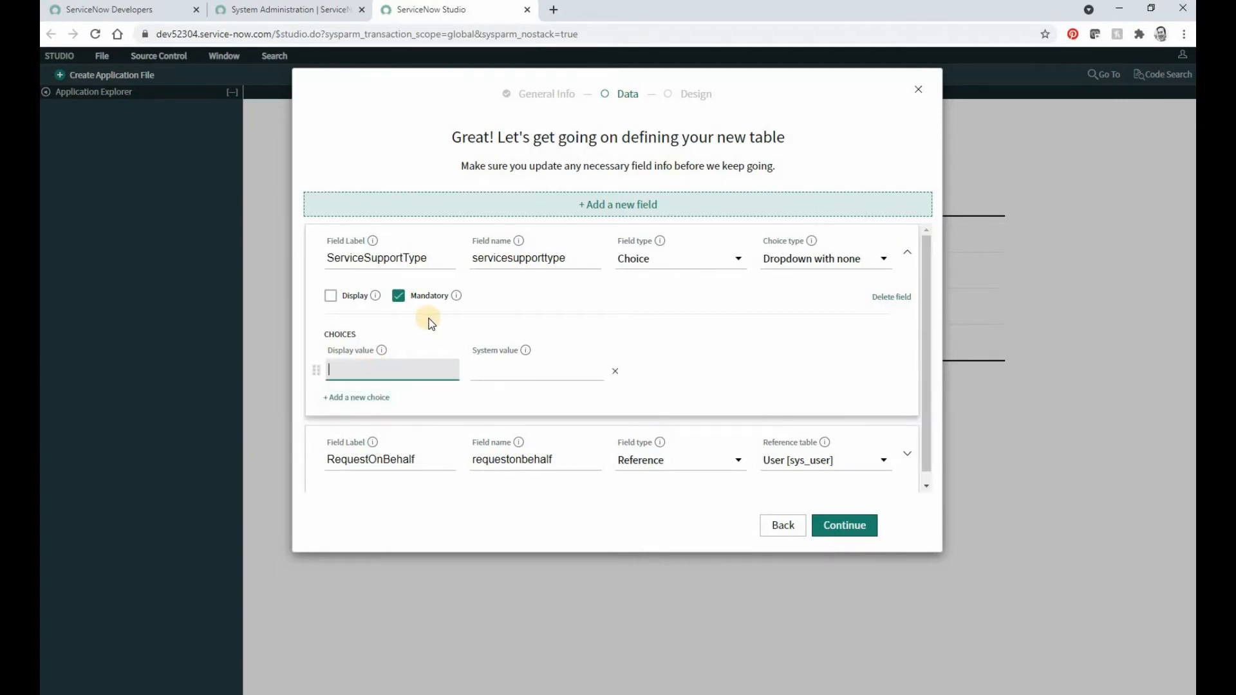
text(Data )
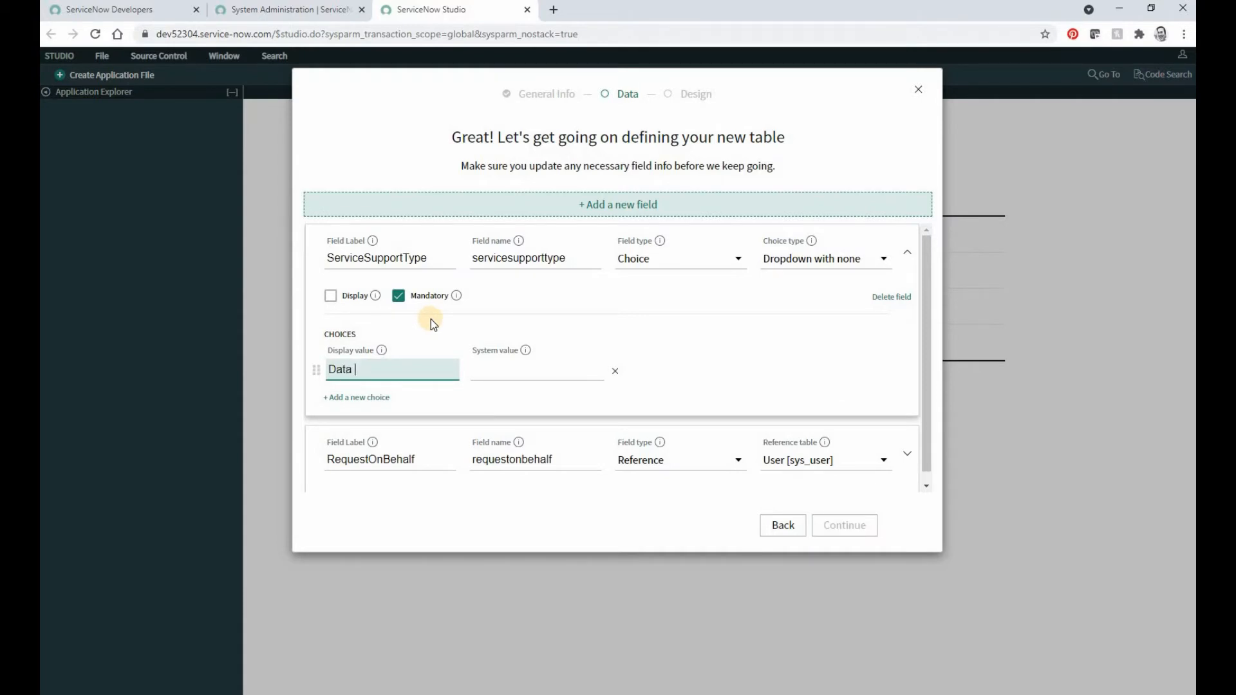
text(Architecture Consutl)
key(Tab)
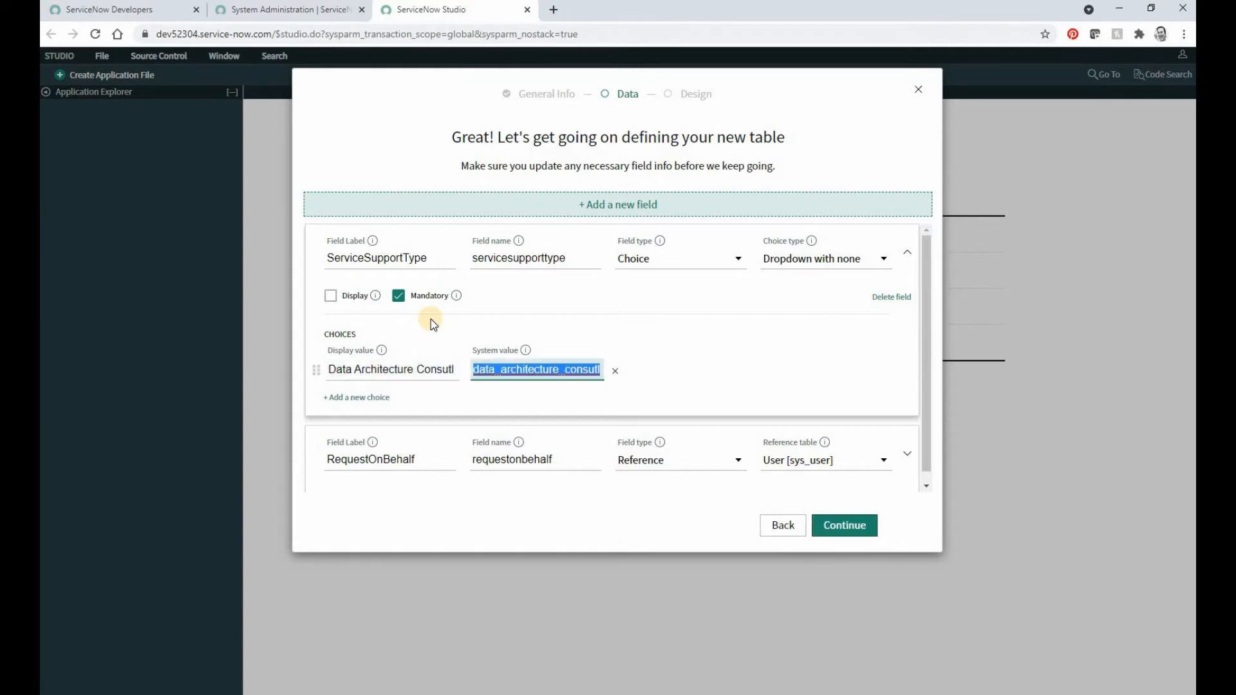
Step: Add a second ServiceSupportType choice with the display value "One Time Data Load"
click(341, 404)
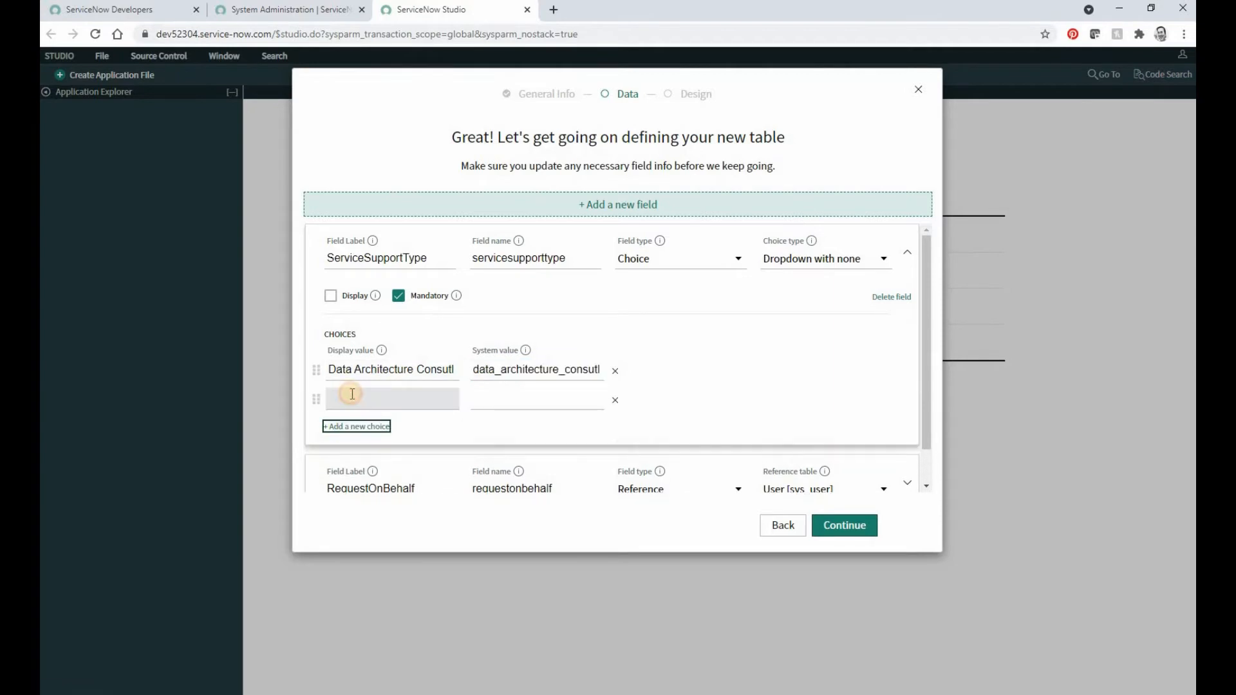
click(351, 395)
text(One-Ti)
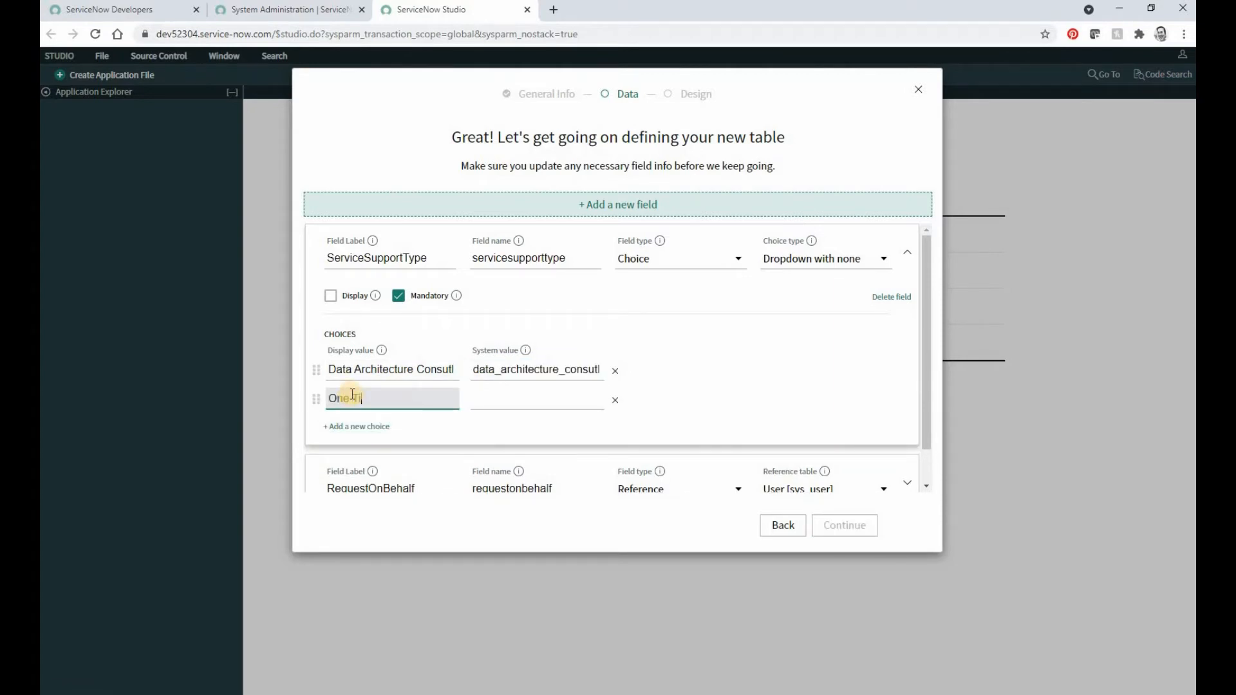
text(me Data Load)
key(Tab)
Step: Add a third ServiceSupportType choice with the display value "Form & Login Dev"
key(Tab)
click(370, 427)
text(F)
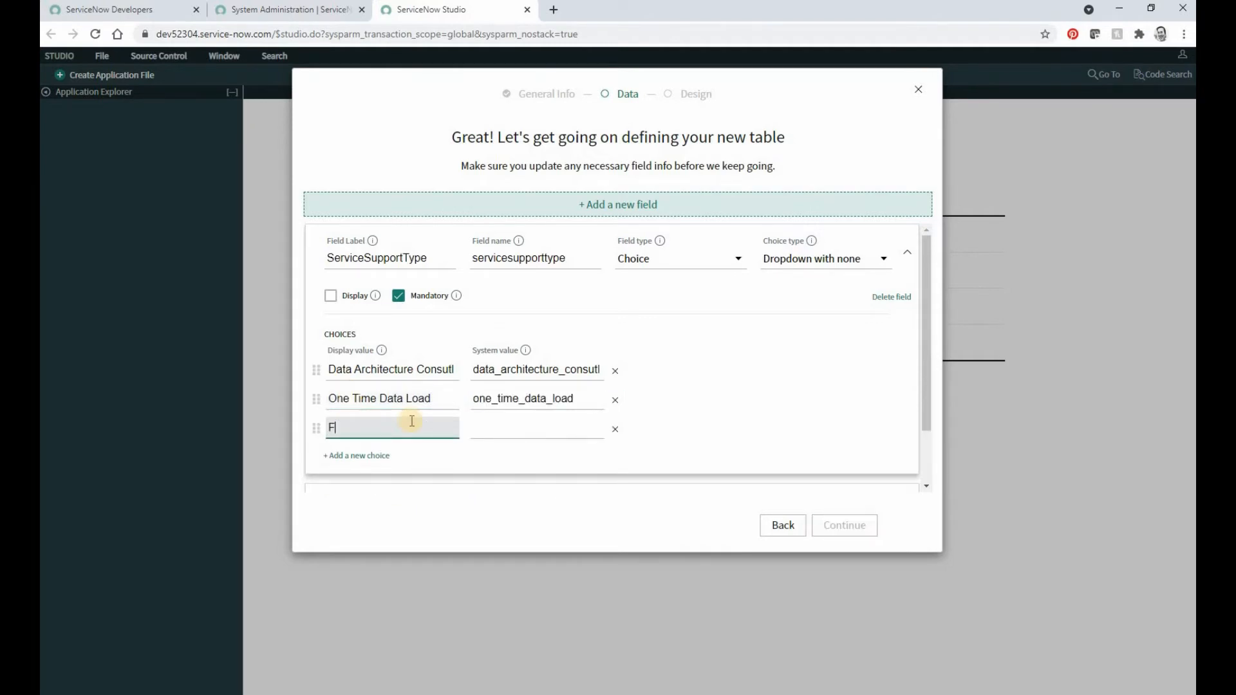
text(orm & Login Dev)
key(Tab)
key(Tab)
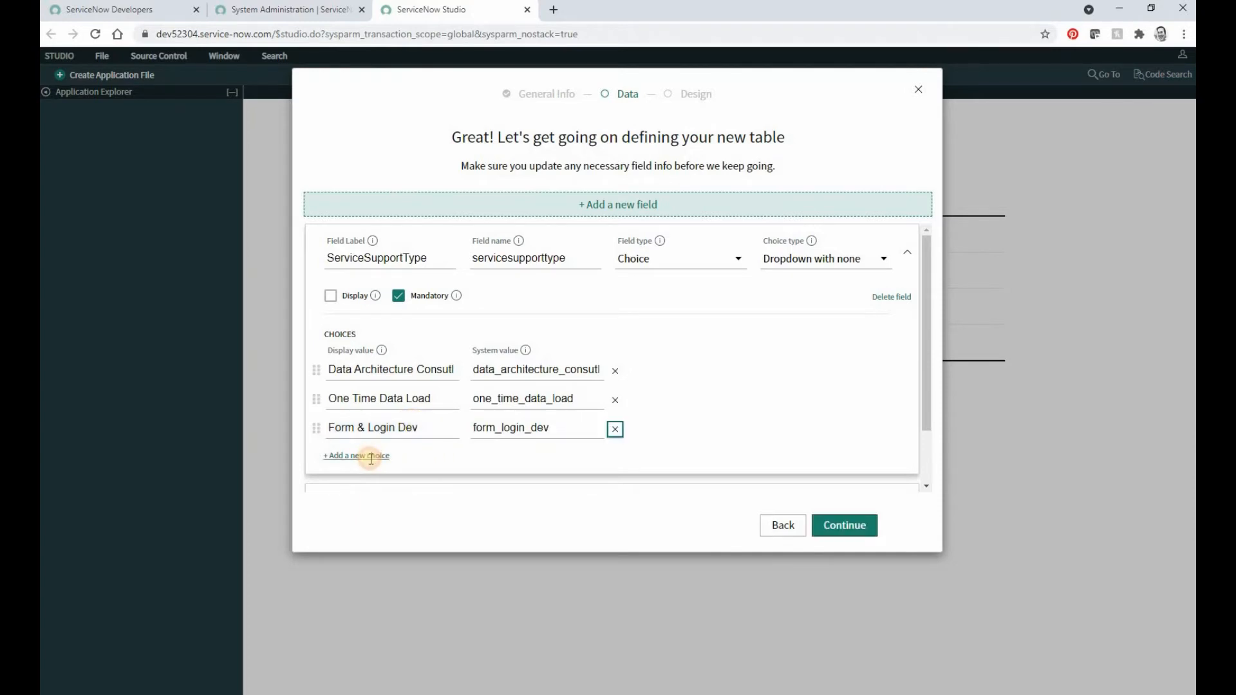
Step: Add a fourth ServiceSupportType choice with the display value "Data & System Integration"
click(371, 457)
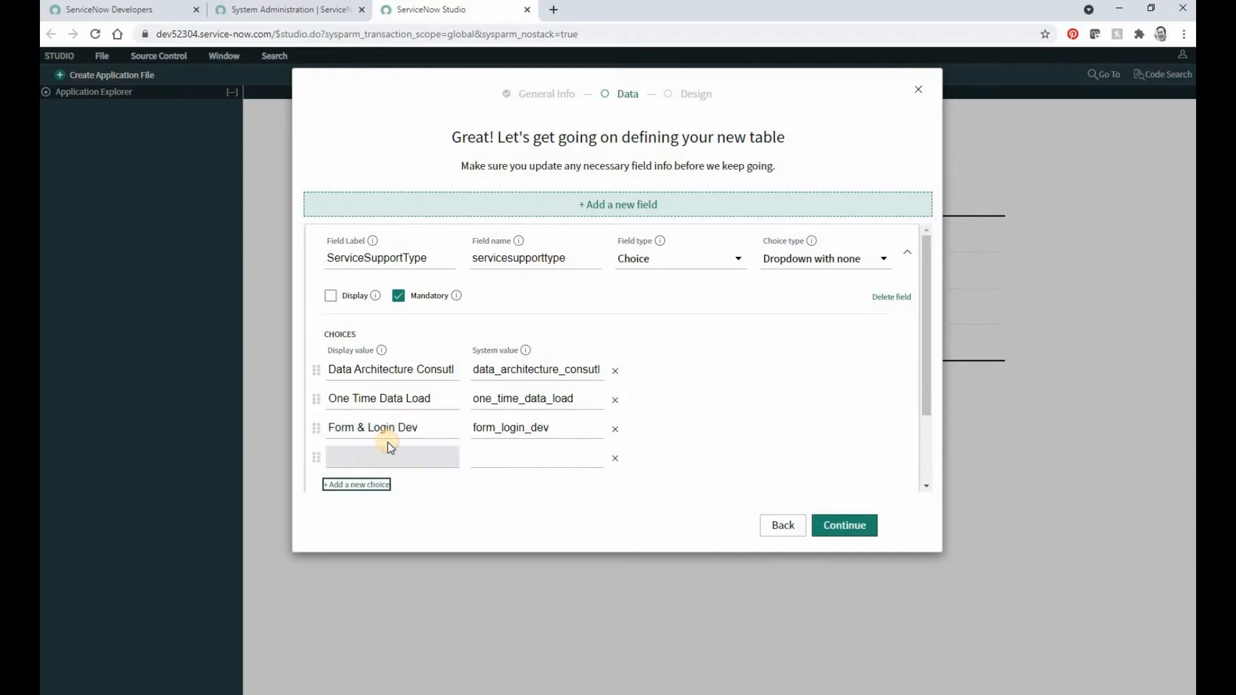
click(389, 445)
text(Data)
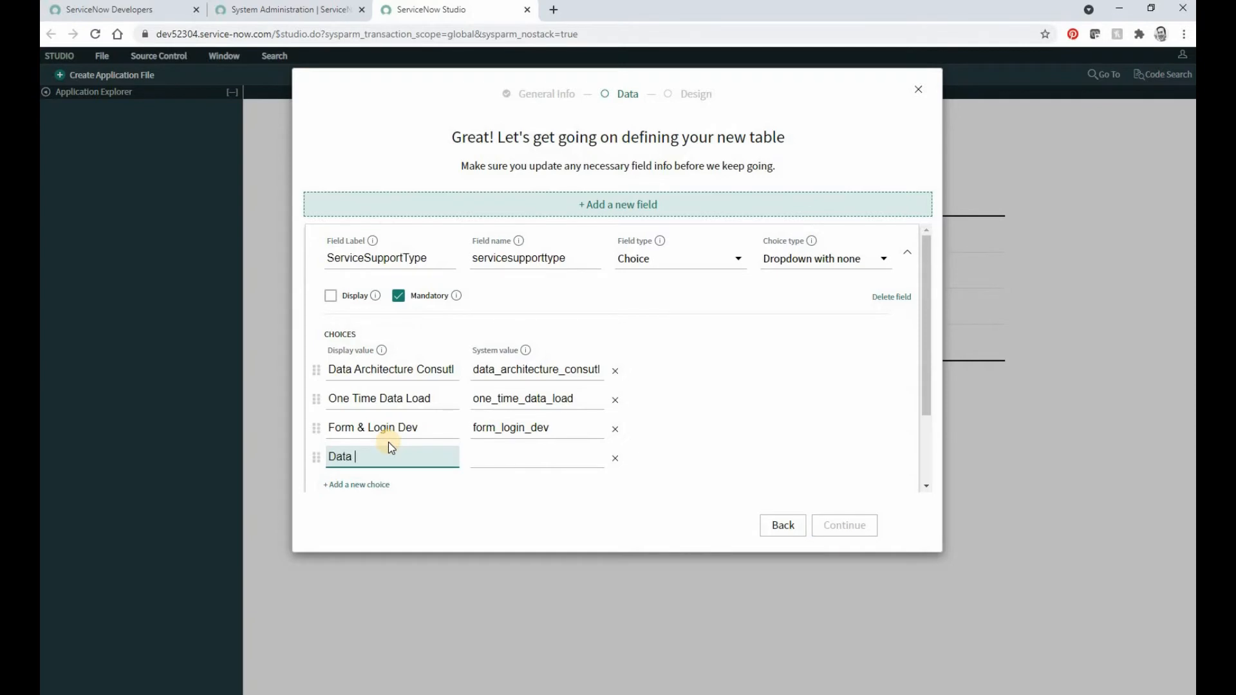
text( & System Integration)
key(Tab)
key(Tab)
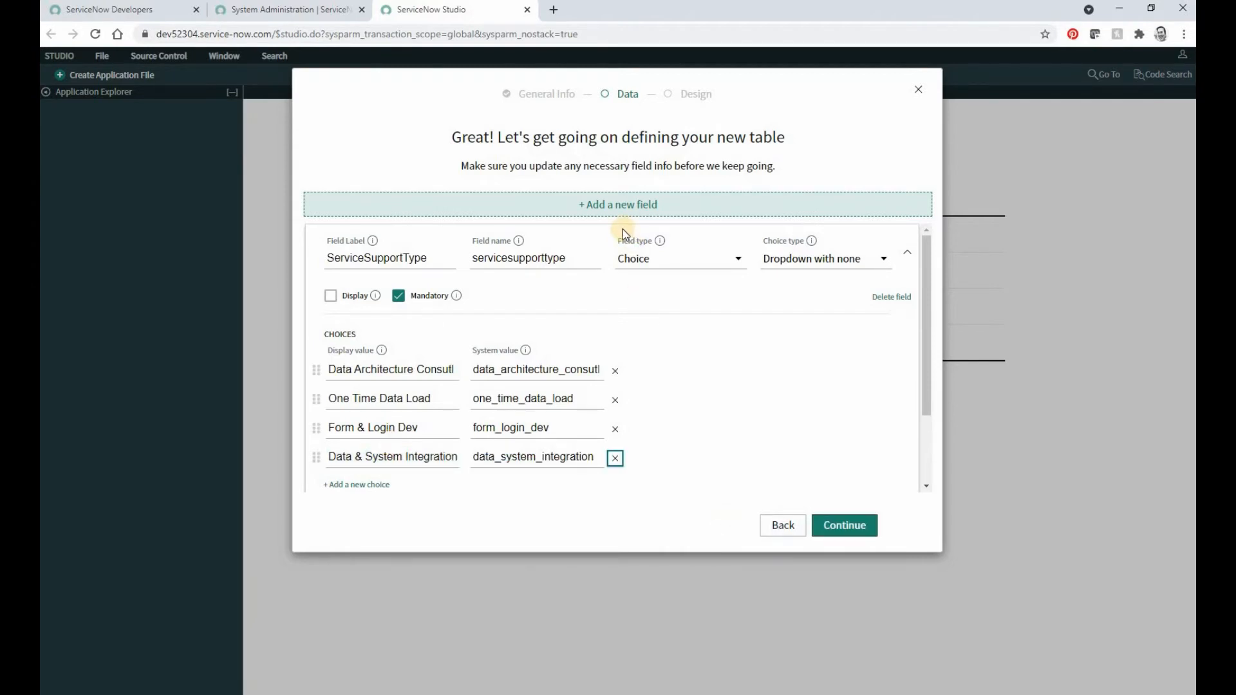
Step: Add a new table field labelled "Short Description" with the String type
click(617, 205)
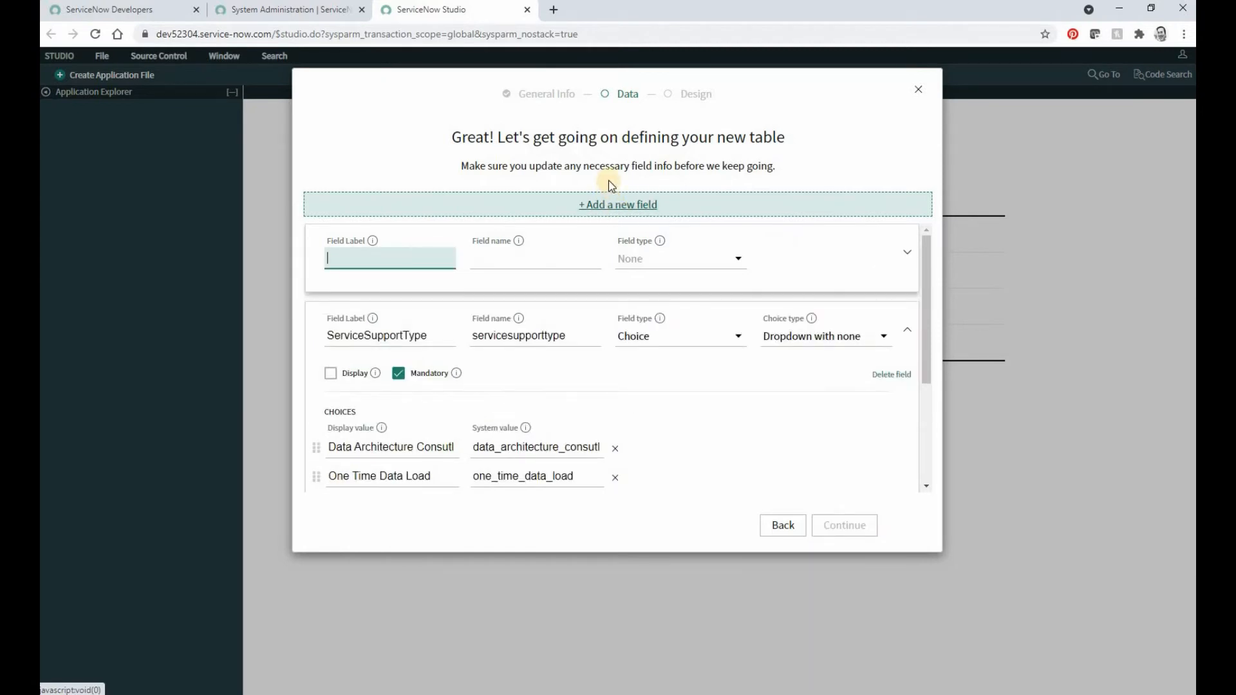
text(Short Descr)
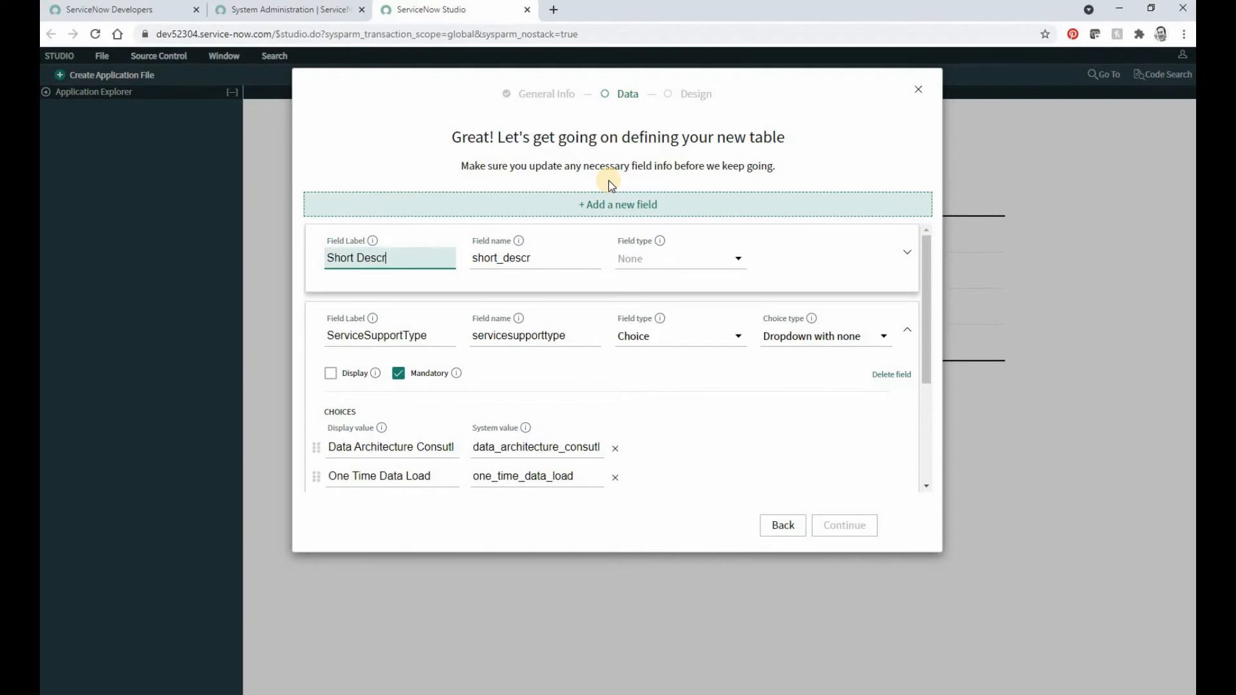
text(iption)
click(684, 261)
click(632, 510)
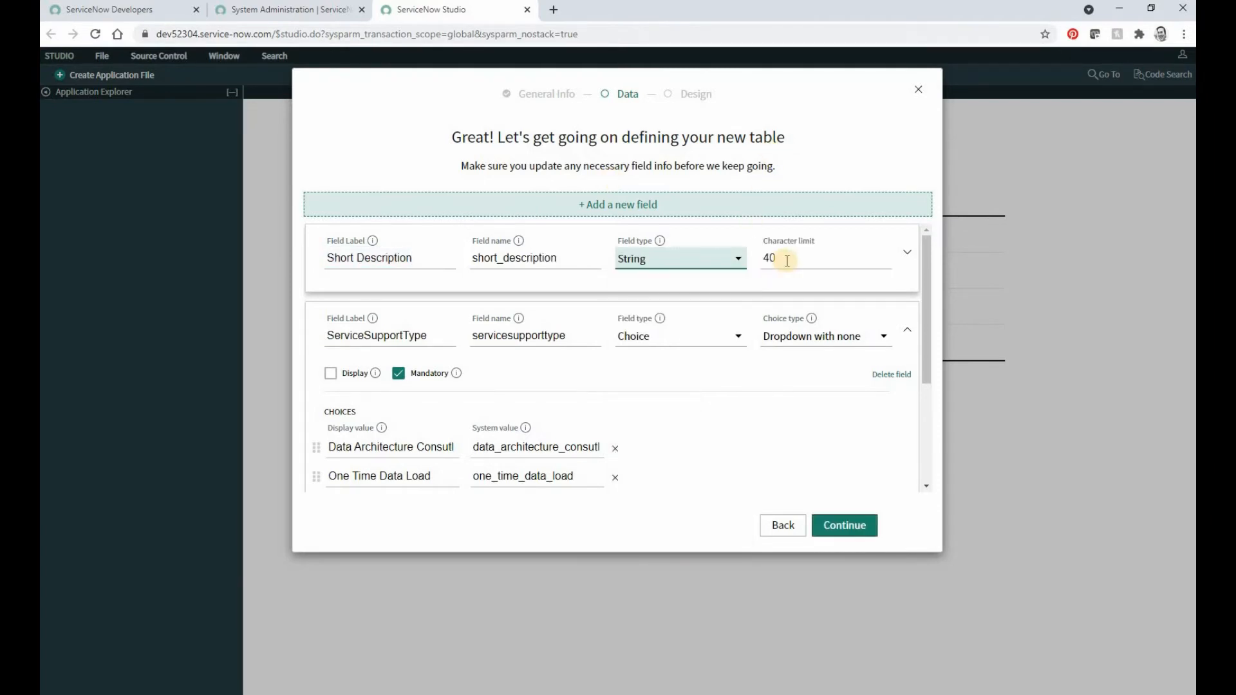
Step: Set the Short Description field's character limit to 180 and make the field mandatory
click(798, 252)
key(BackSpace)
text(1)
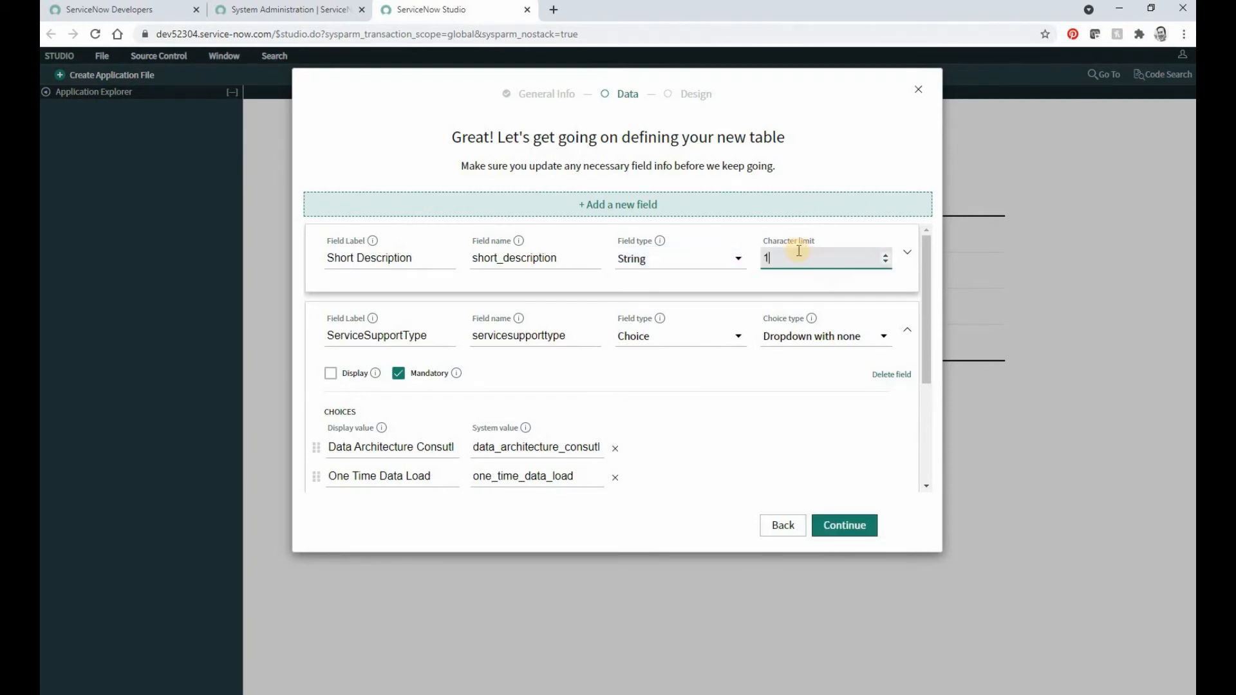
text(80)
click(914, 254)
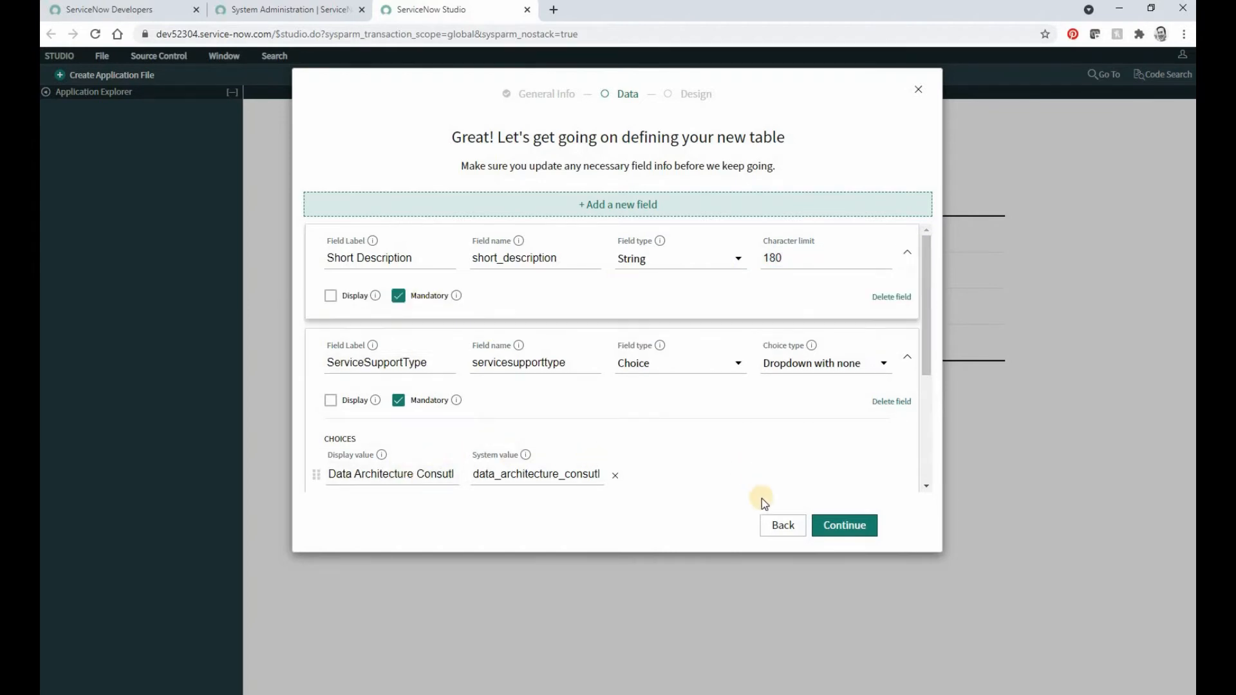
Step: Add a new table field labelled "Long Description" with the String type and a character limit of 4000, showing its additional options
click(631, 205)
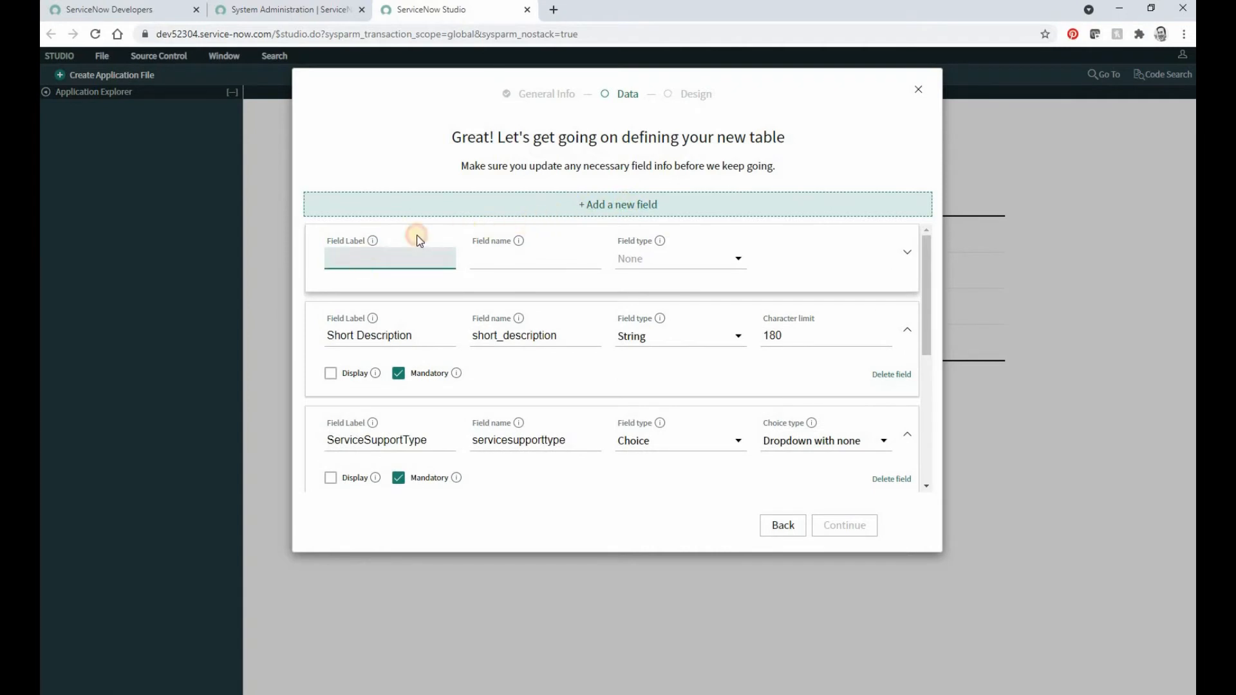
text(Long Description)
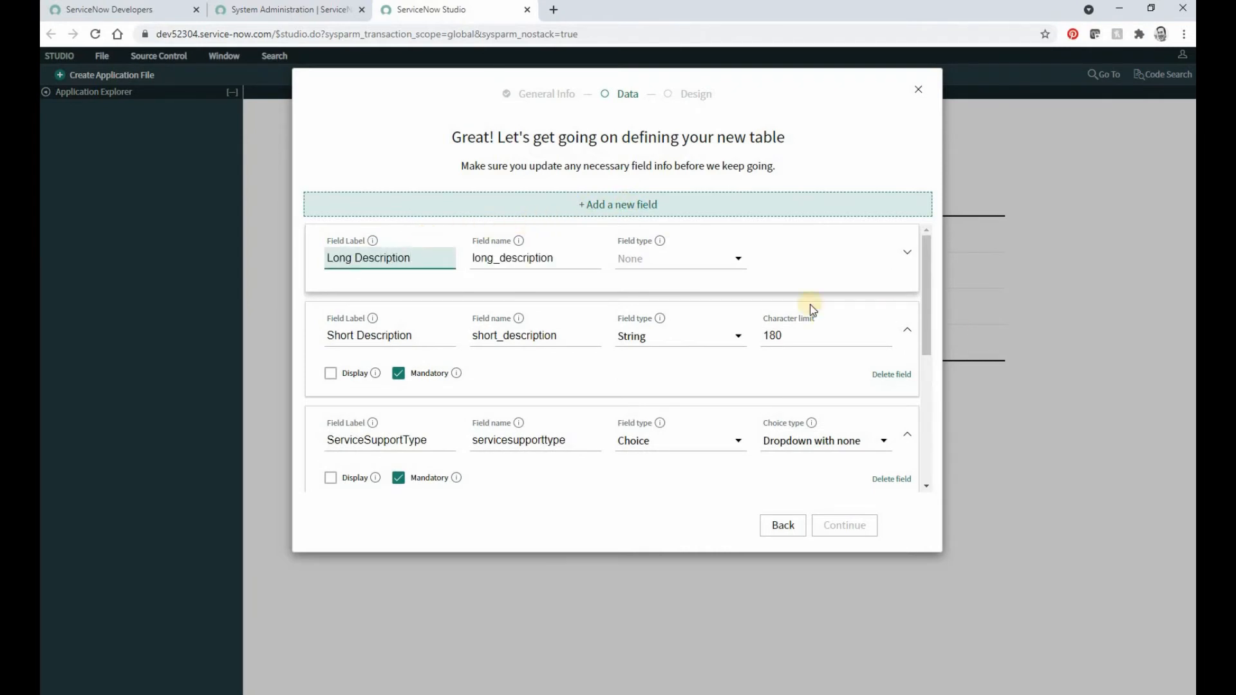
click(634, 261)
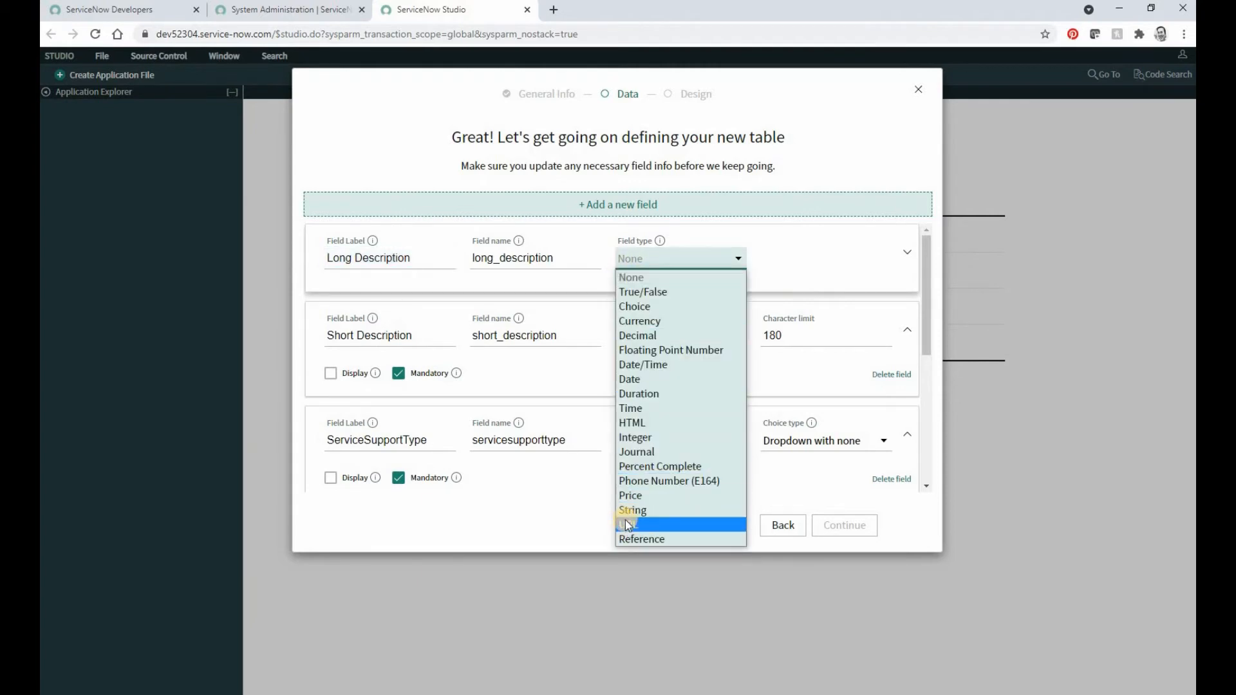
key(Return)
click(807, 264)
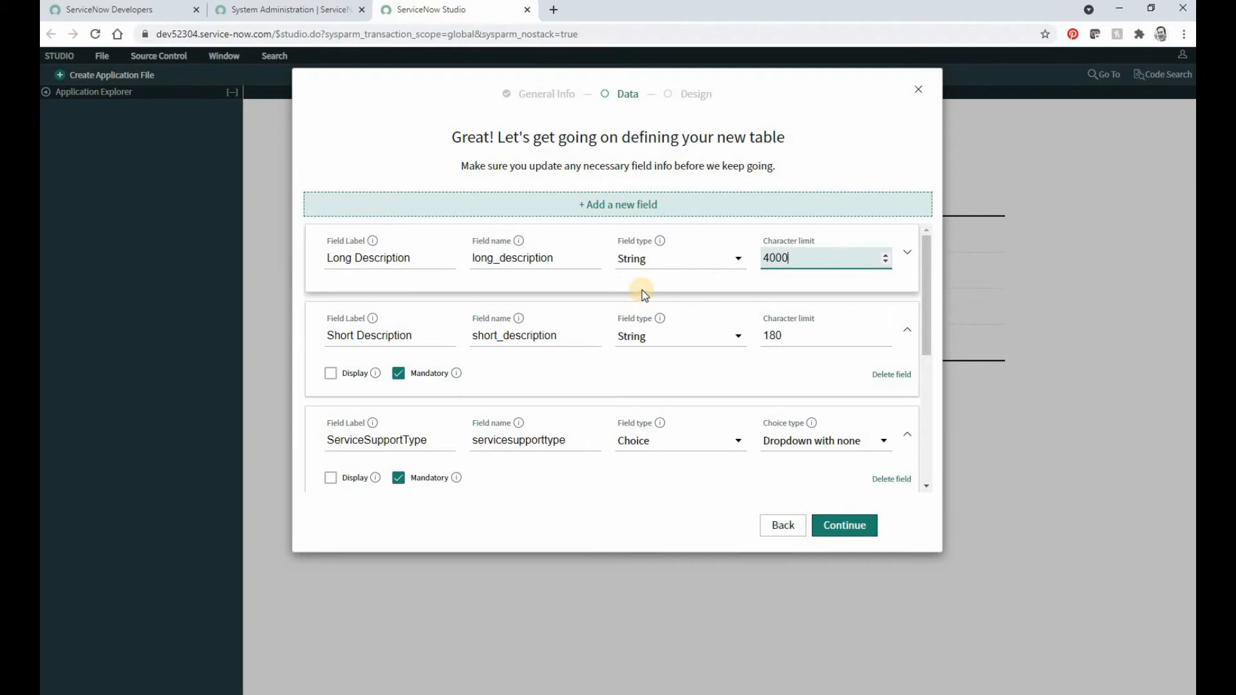
click(907, 257)
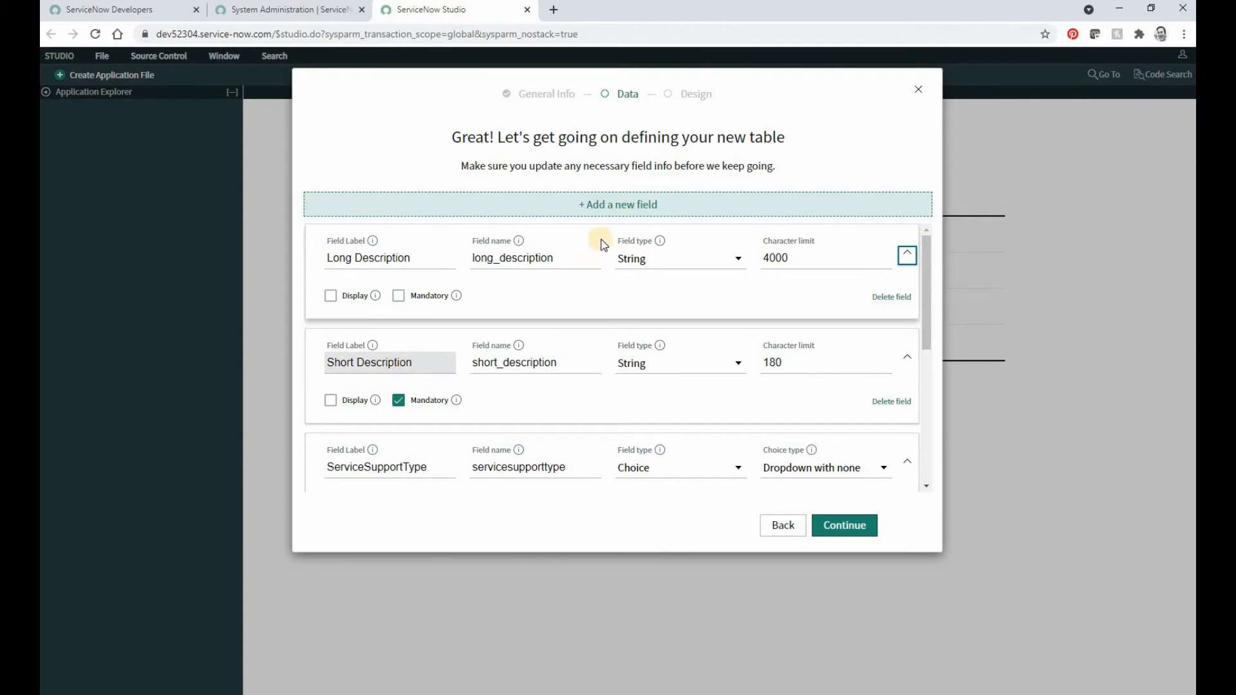
Step: Add a new table field labelled "Priority" with the Choice type and make it mandatory
click(501, 211)
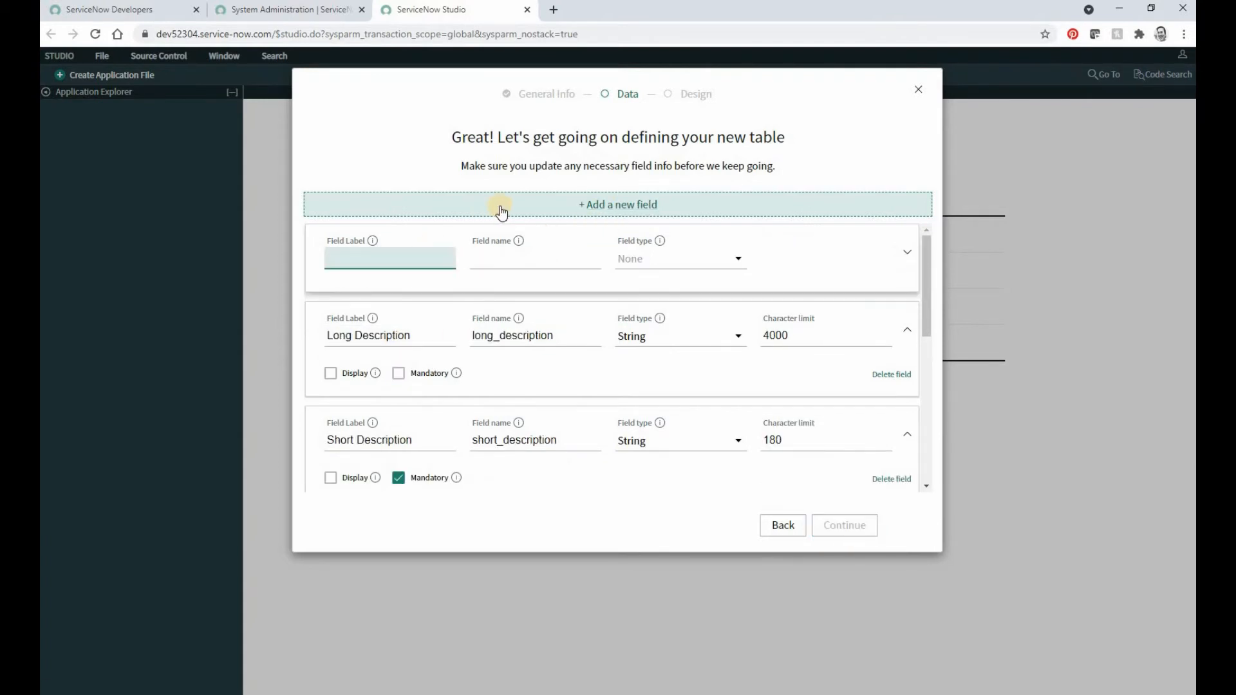
text(Priority)
key(Tab)
key(Tab)
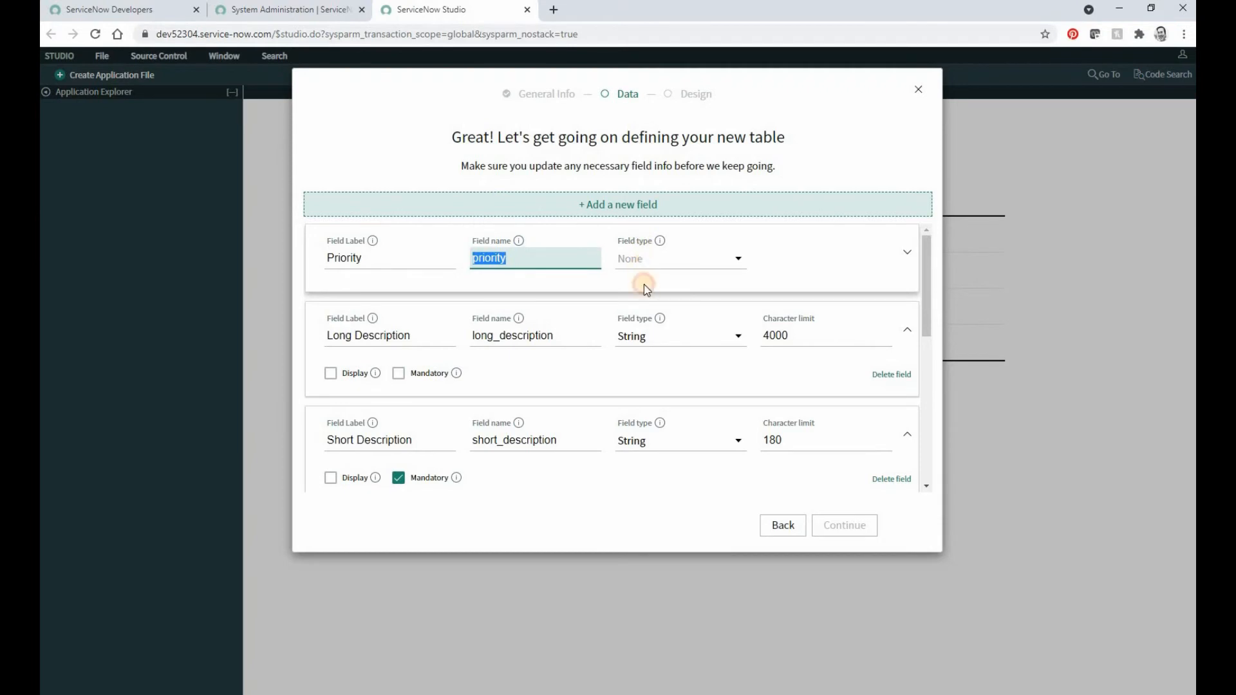
click(644, 261)
key(Return)
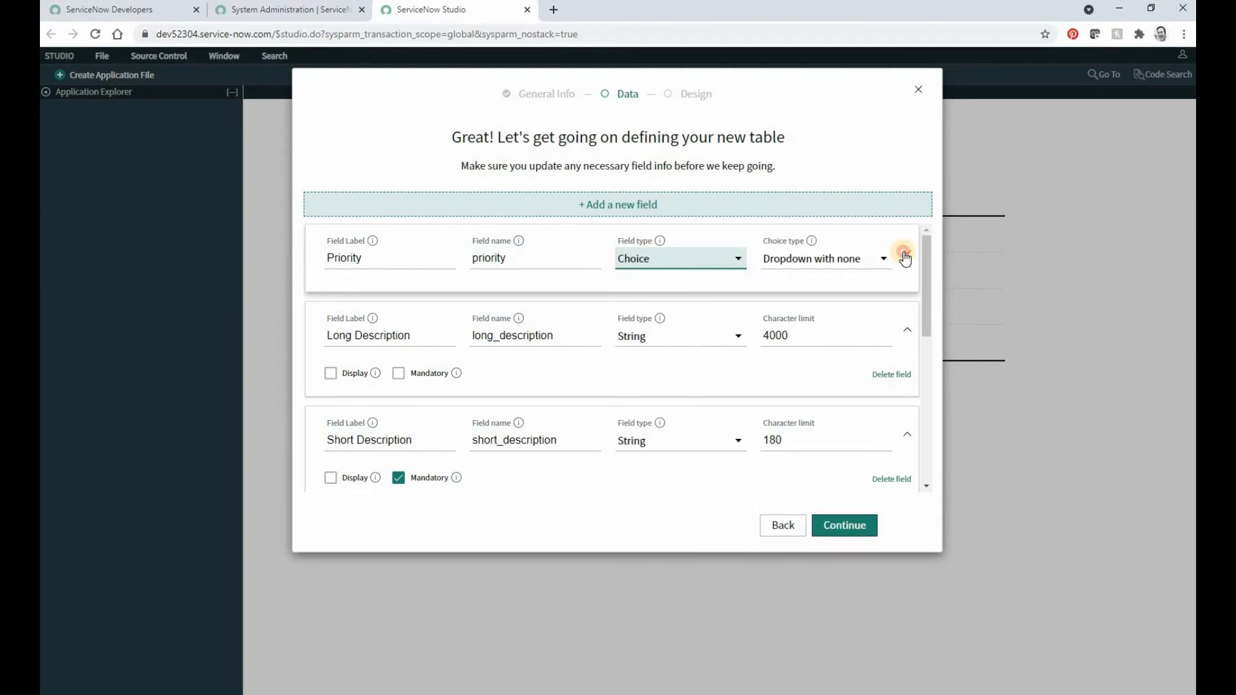
click(906, 253)
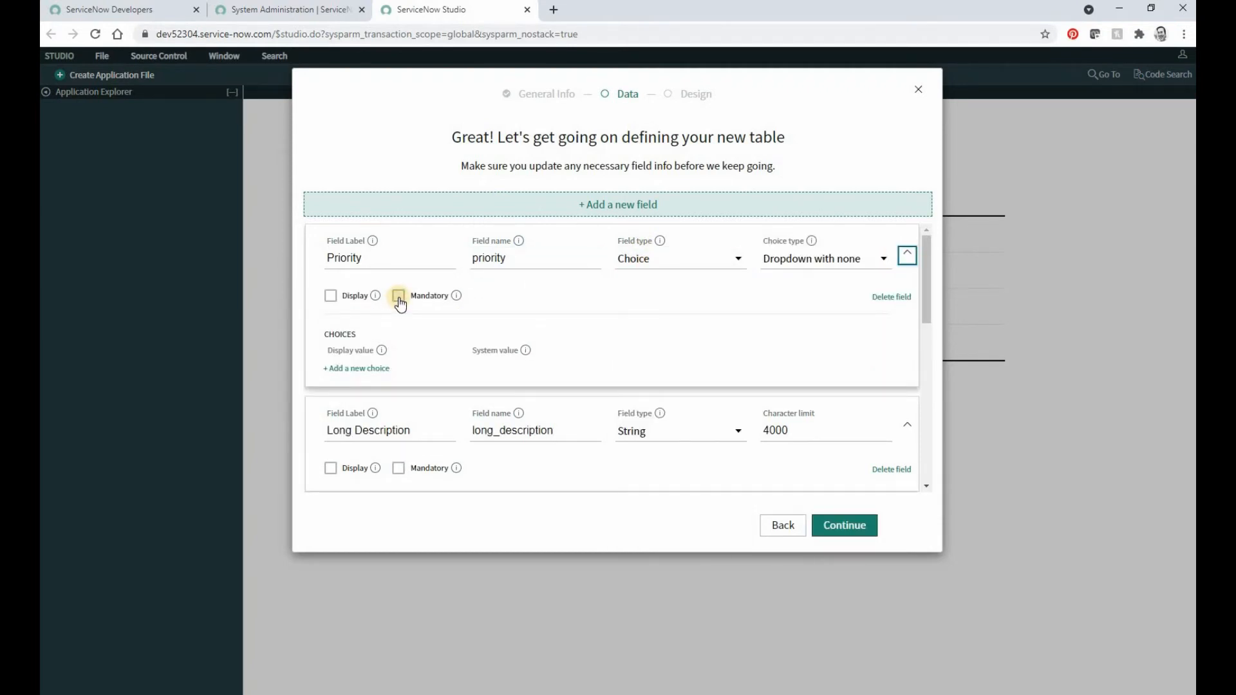
click(399, 298)
Step: Add a first Priority choice with the display value "High" and the system value 1
click(362, 369)
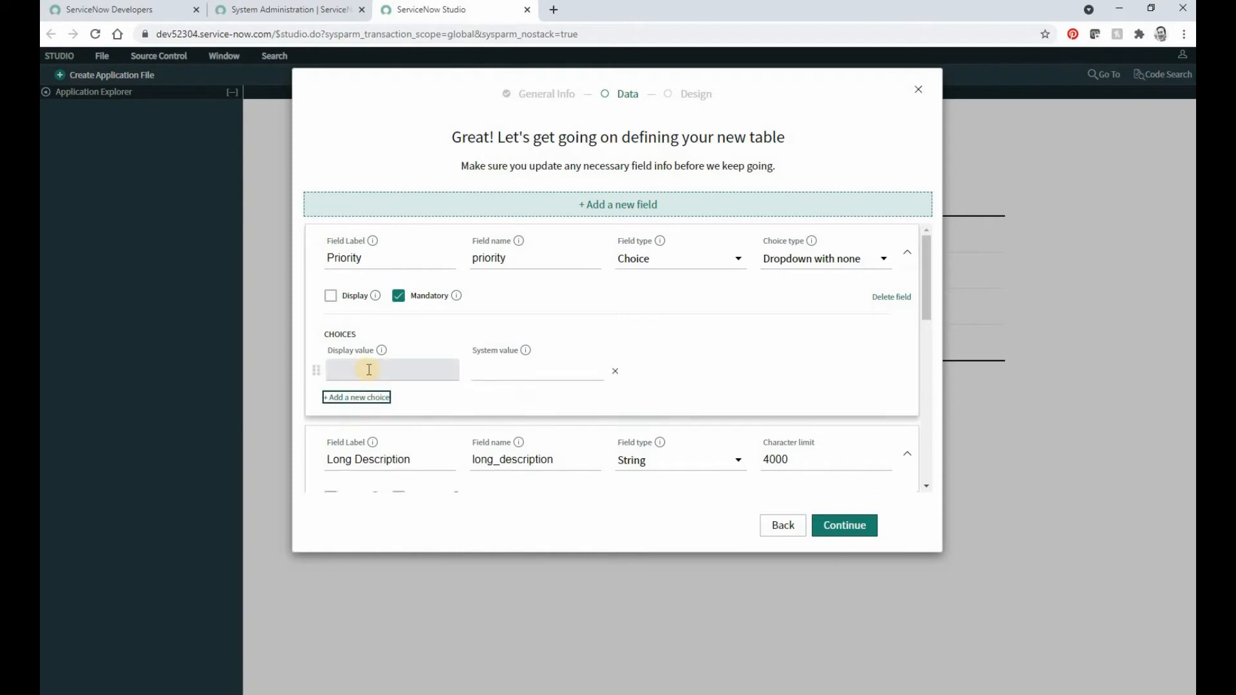
text(High)
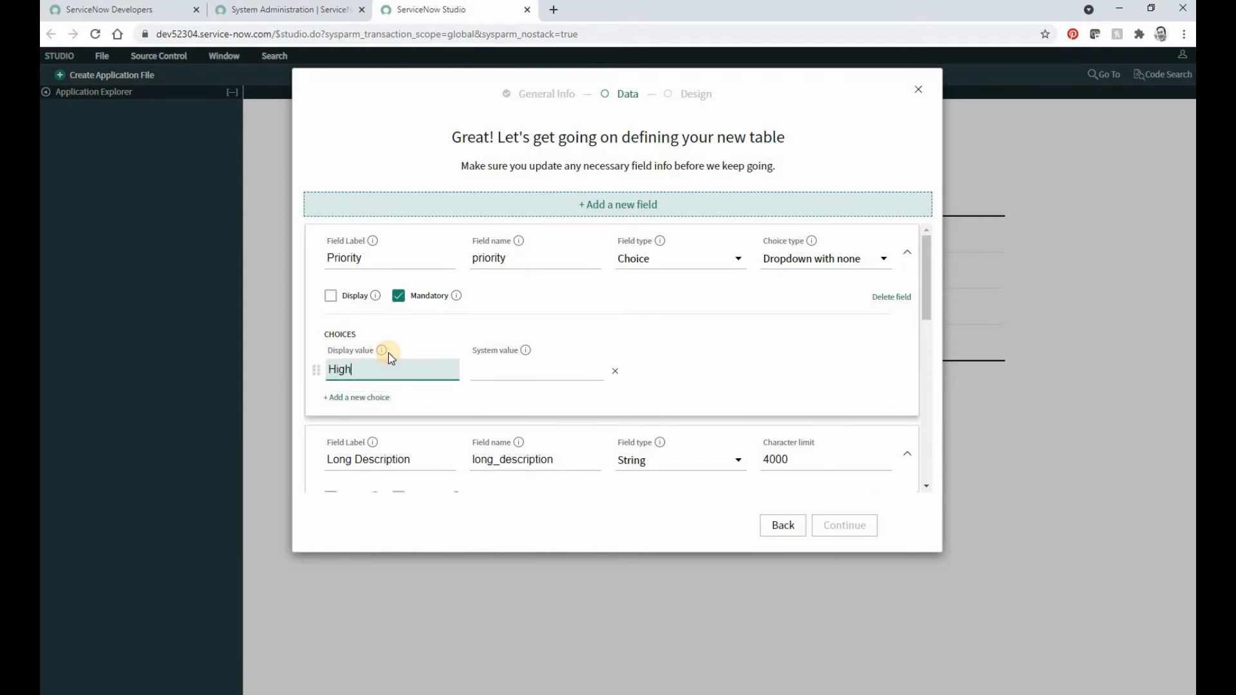
key(Tab)
text(1)
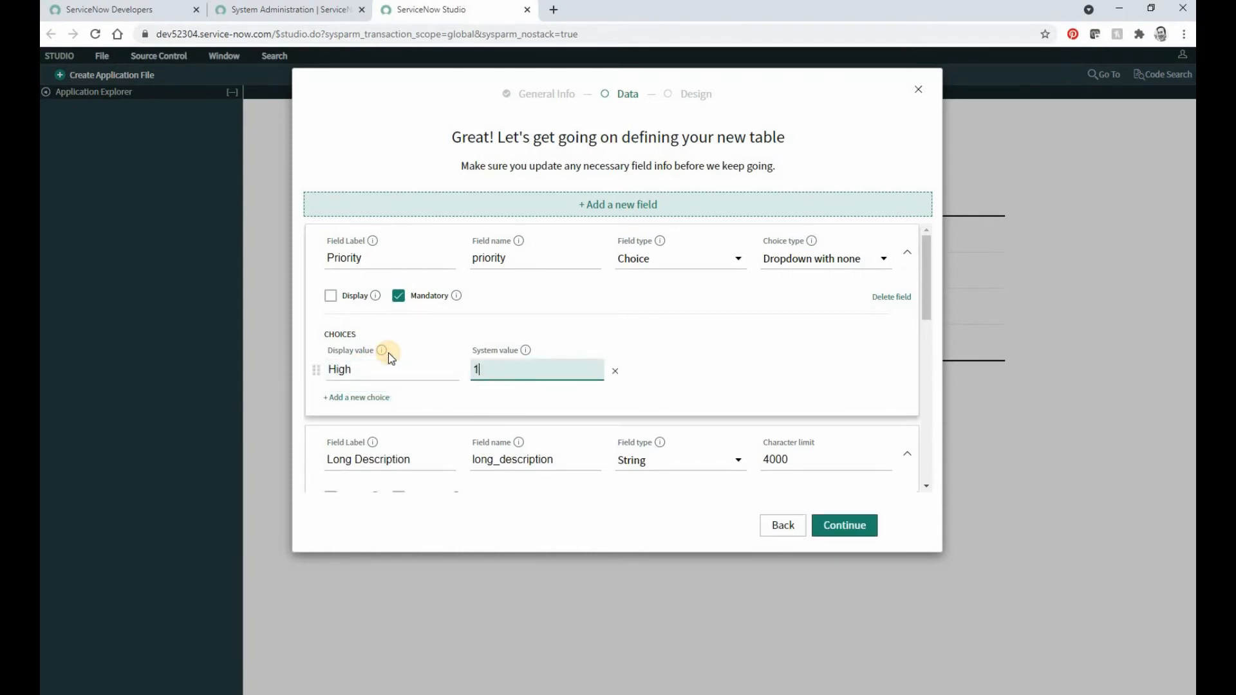
Step: Add a second Priority choice with the display value "Medium" and the system value 2
key(Return)
text(Medi)
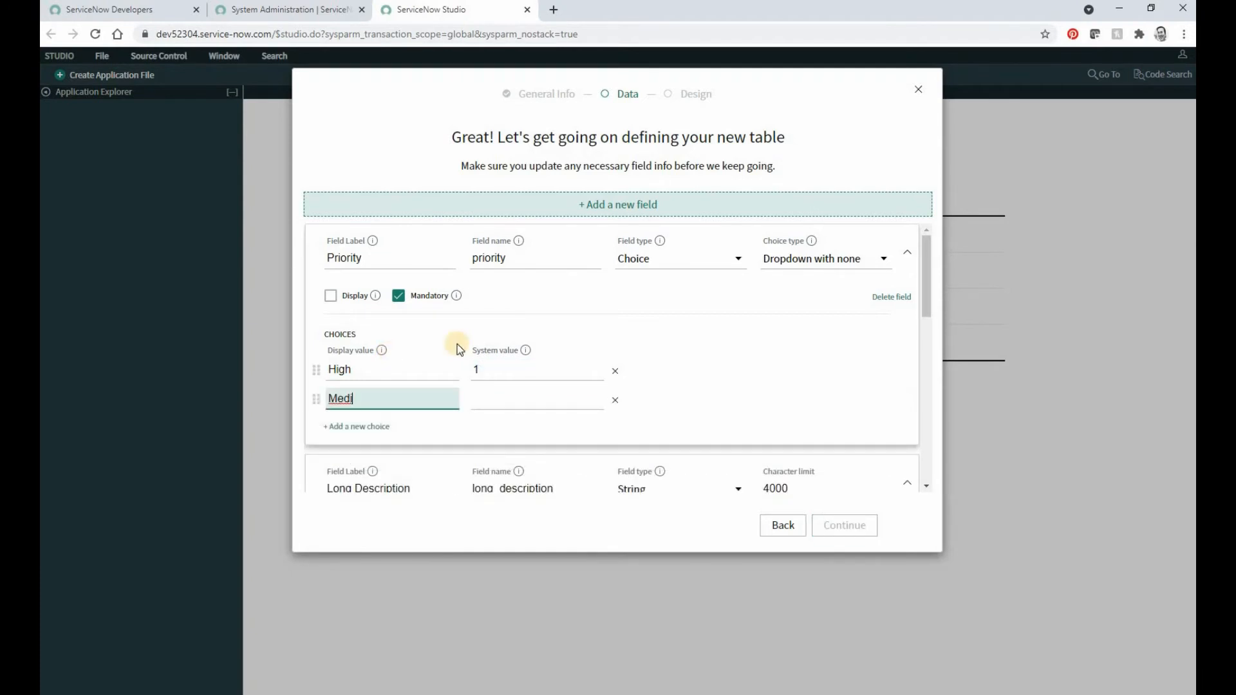
text(um)
key(Tab)
text(2)
Step: Add a third Priority choice with the display value "Low" and the system value 3
key(Return)
text(L)
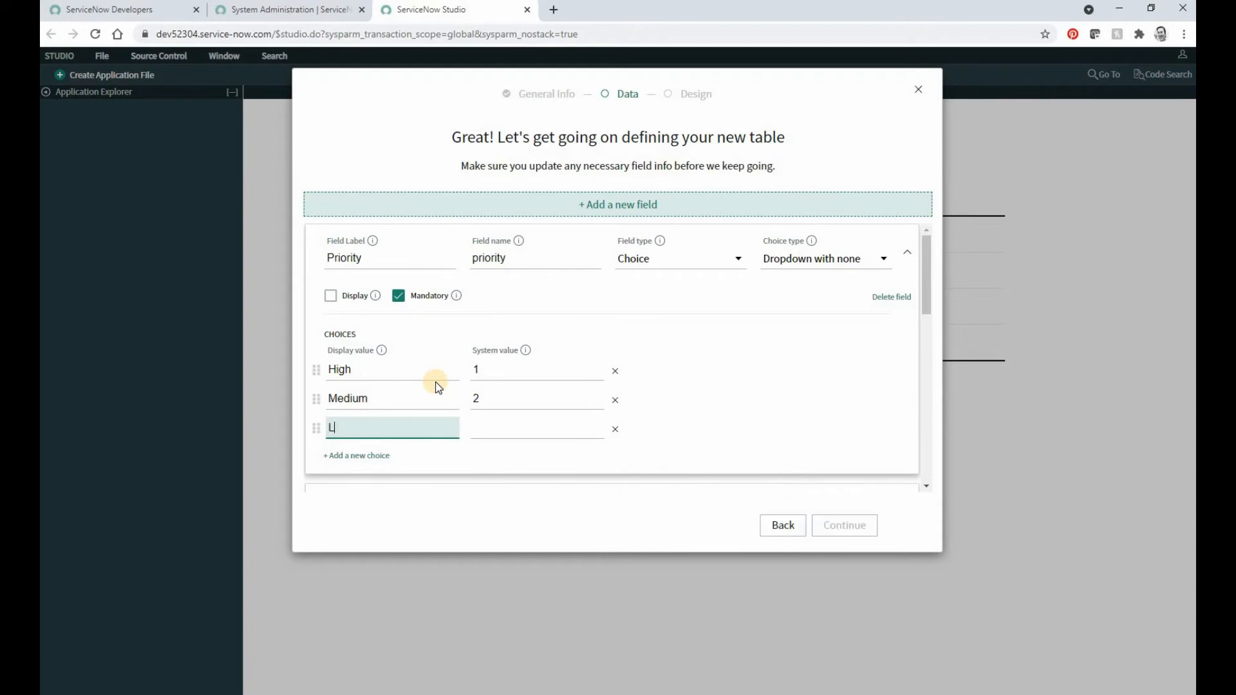
text(ow)
key(Tab)
text(3)
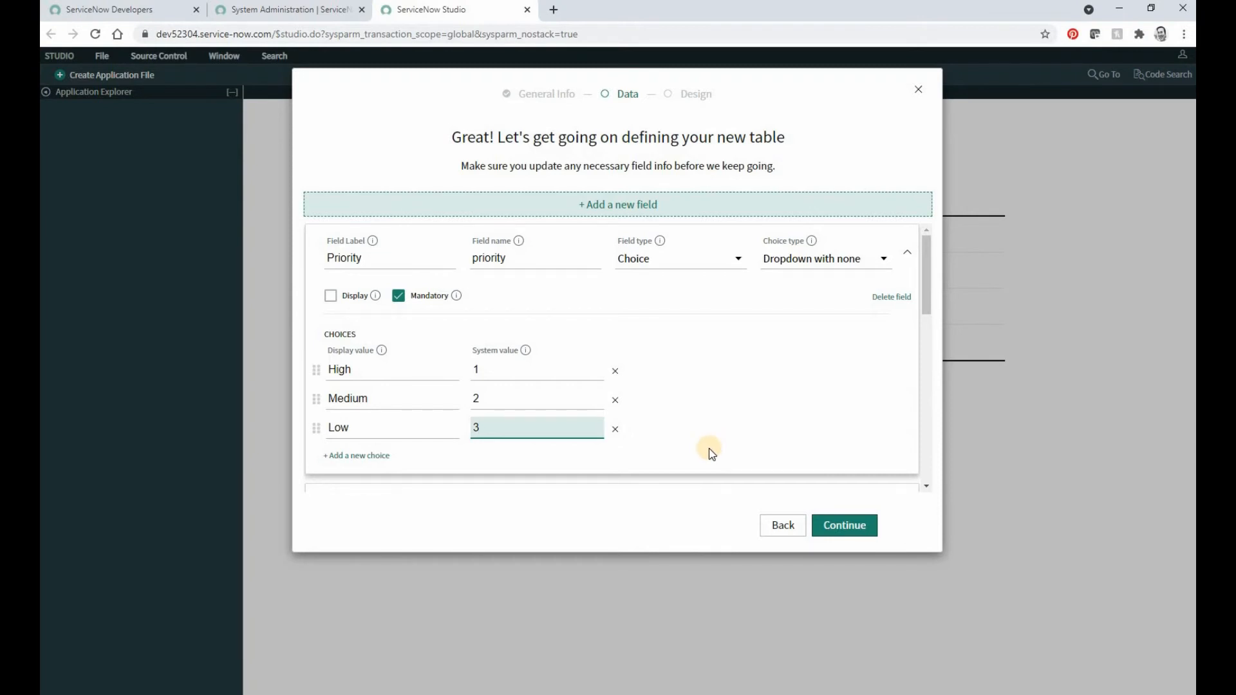
Step: Accept the field definitions and create the table with the label "Service Support" and auto-numbering enabled
click(845, 527)
click(513, 232)
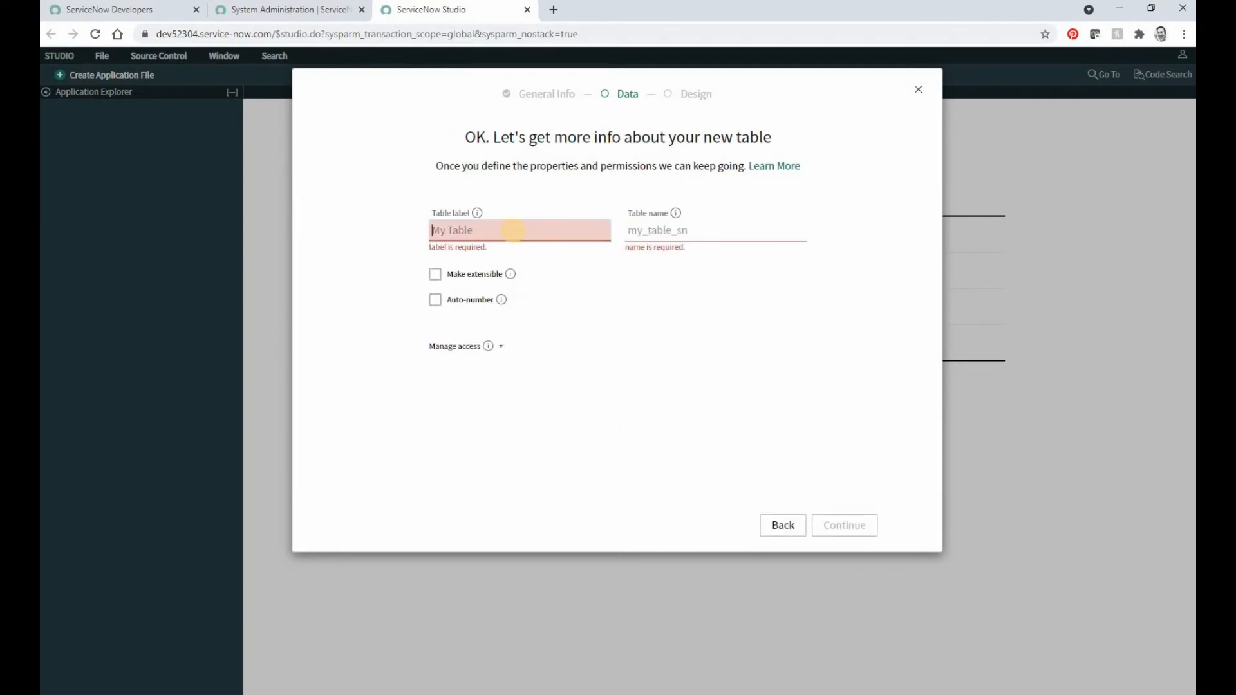
text(Service Support)
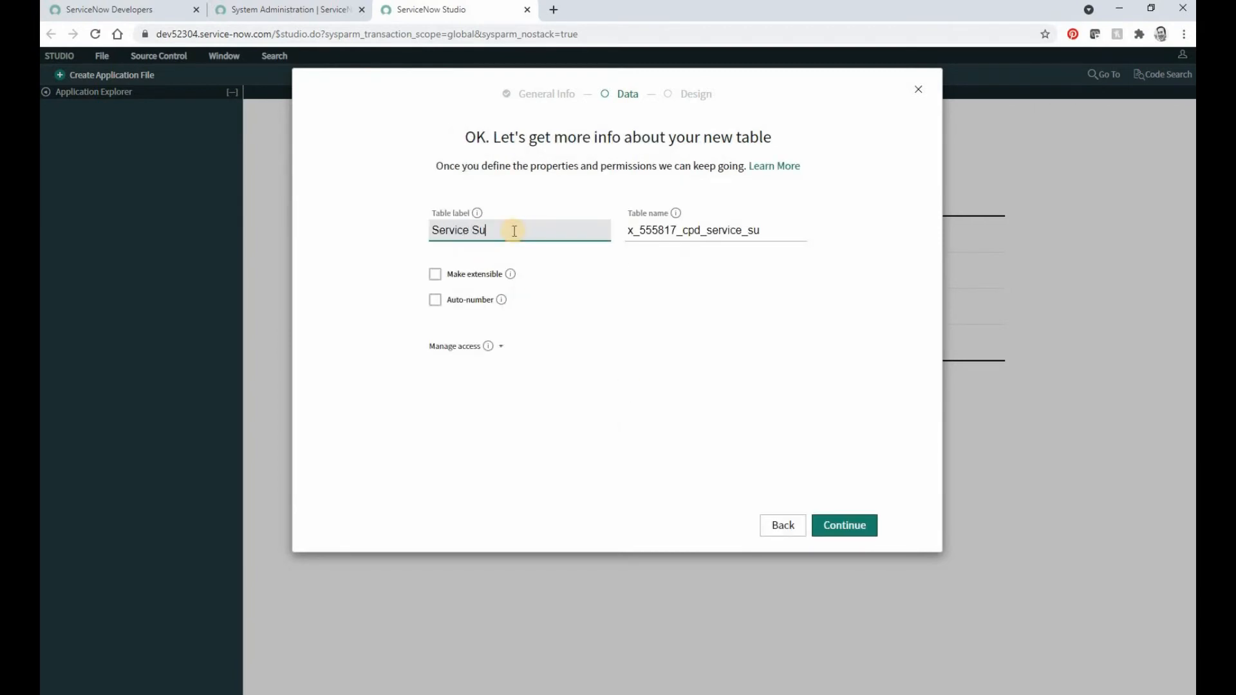
click(435, 300)
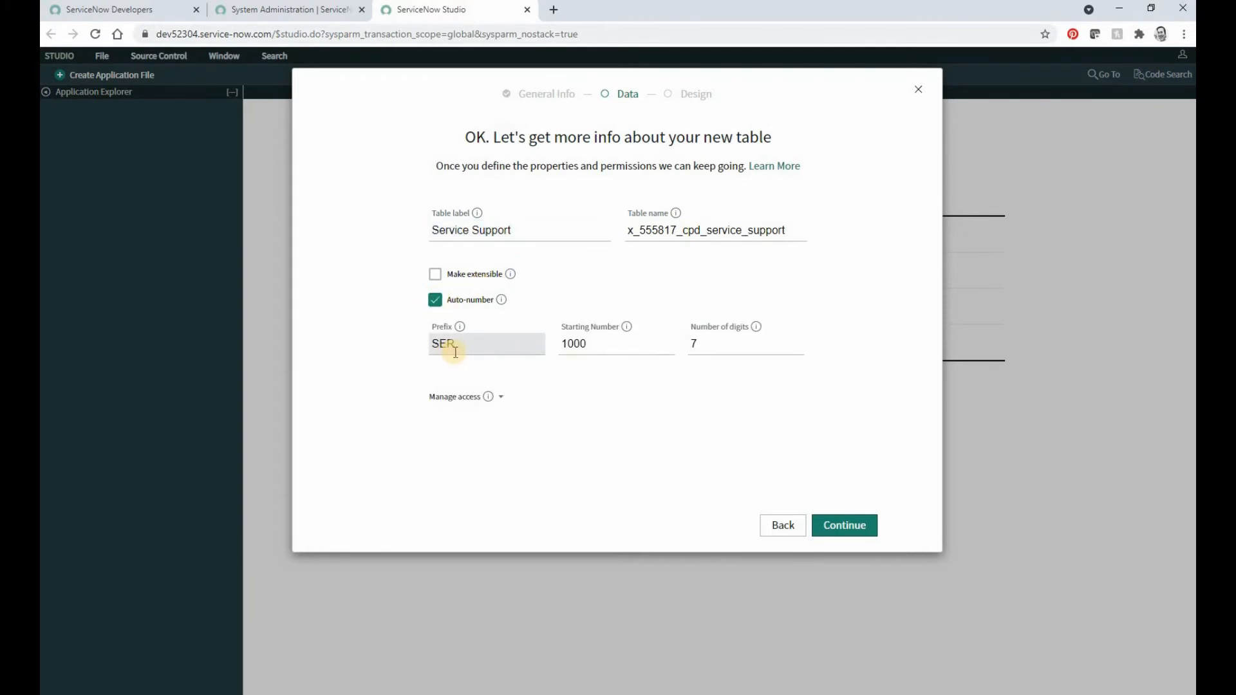
click(846, 523)
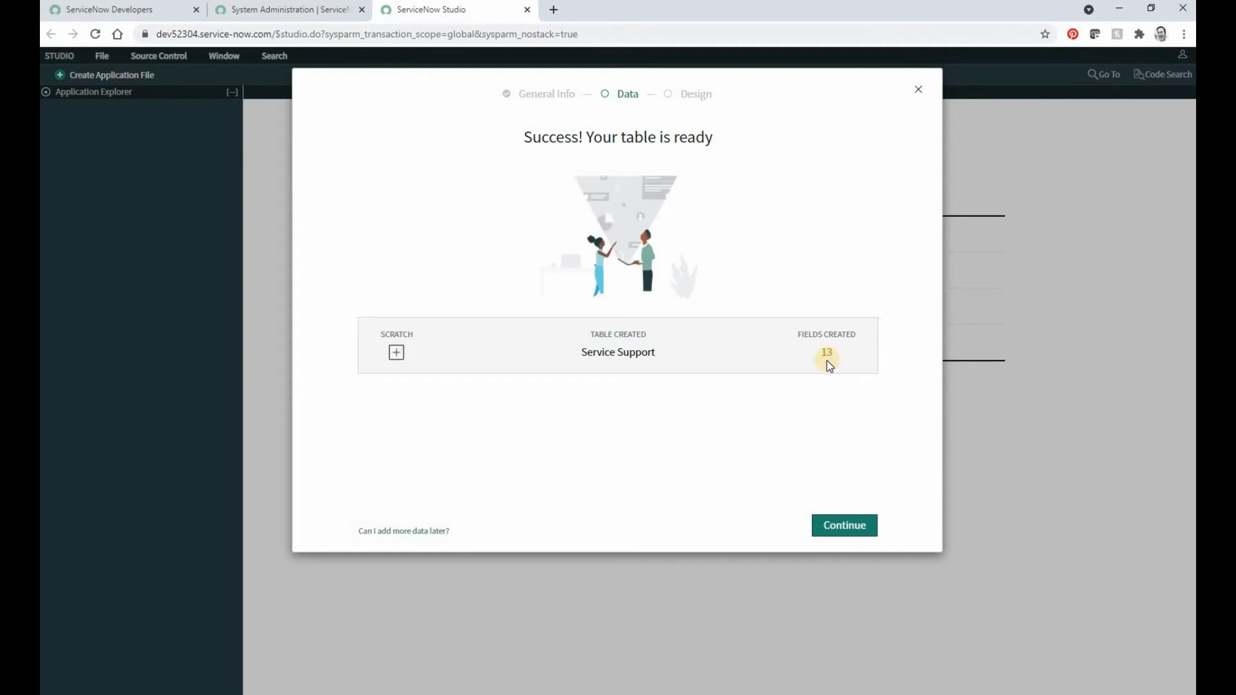
Step: Finish the table selection with Service Support and start designing the Classic app
click(847, 526)
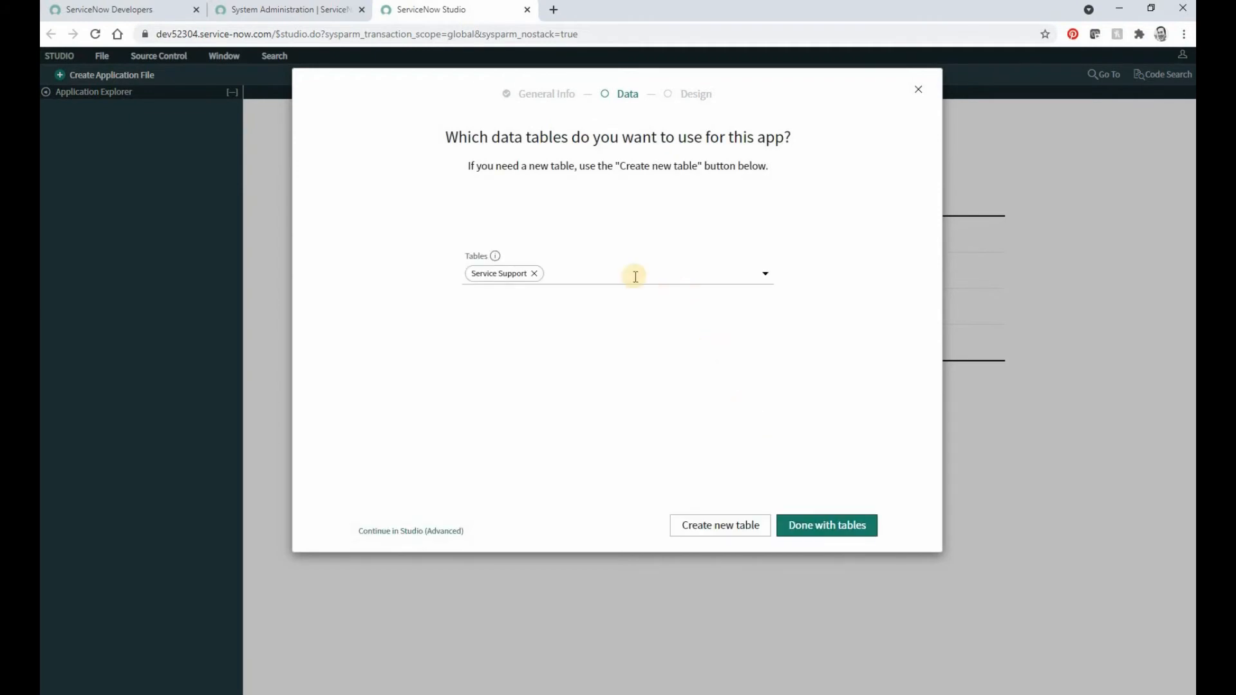
click(816, 525)
click(831, 415)
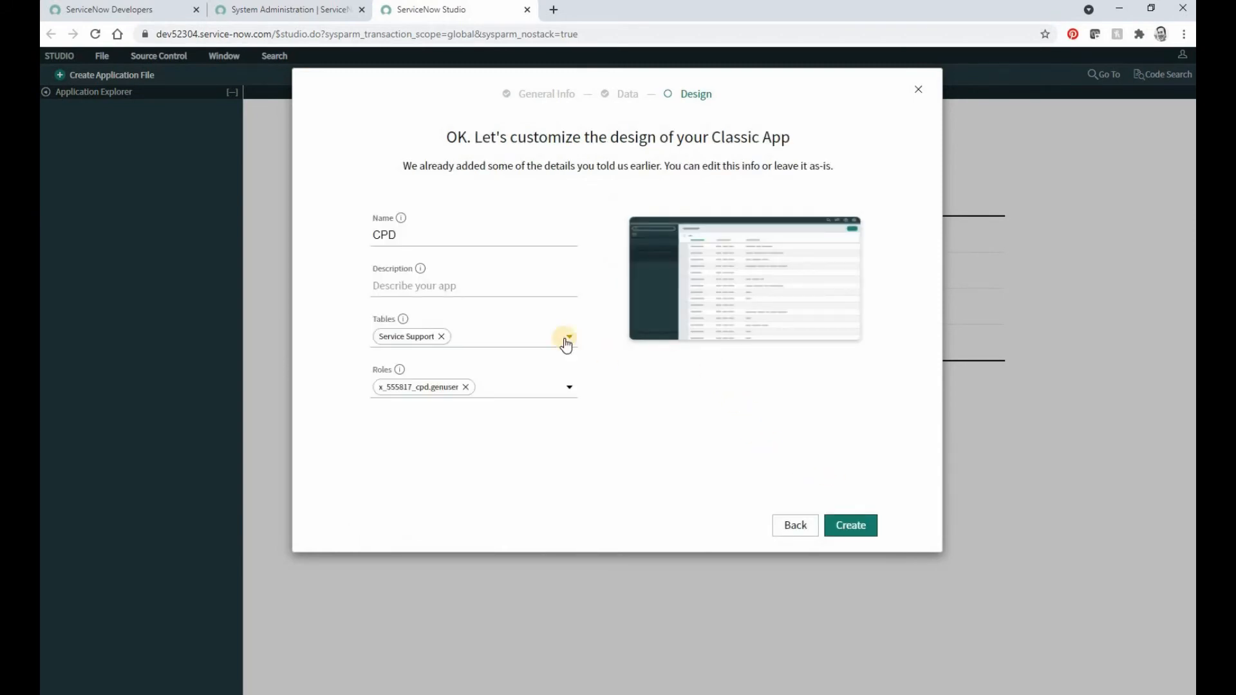
Step: Give the Classic app the description "cdp" and create it with the prefilled table and role
click(399, 286)
text(c)
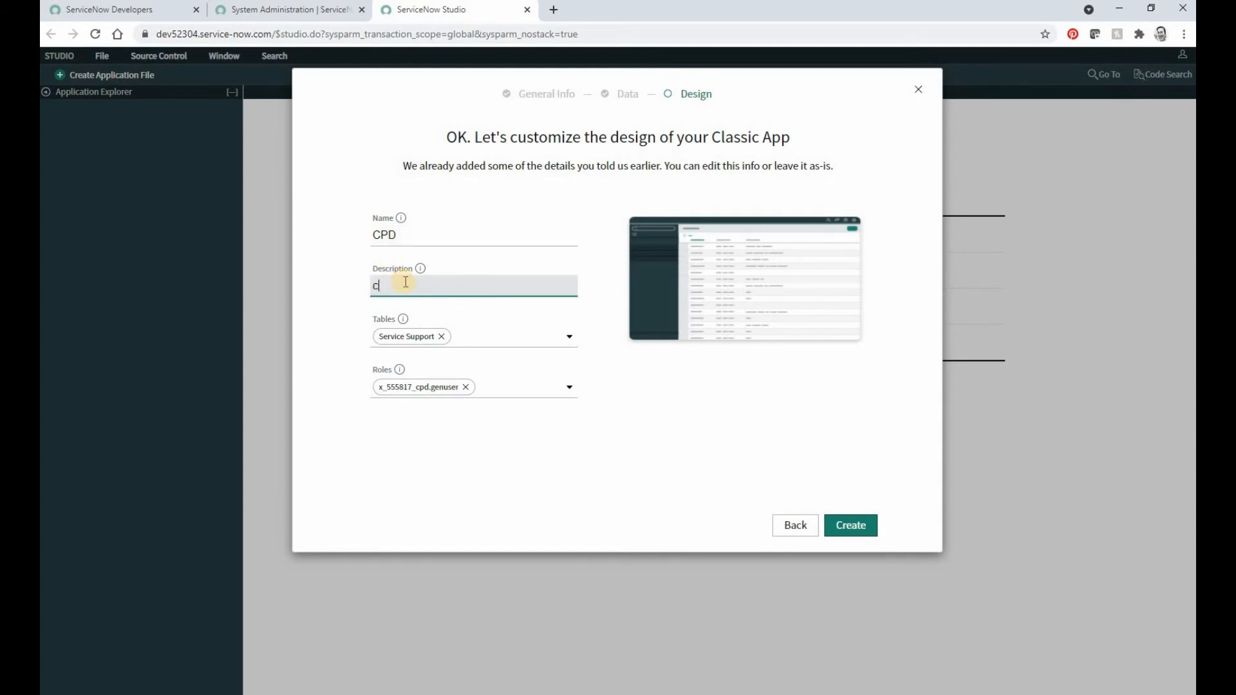
text(dp)
click(851, 526)
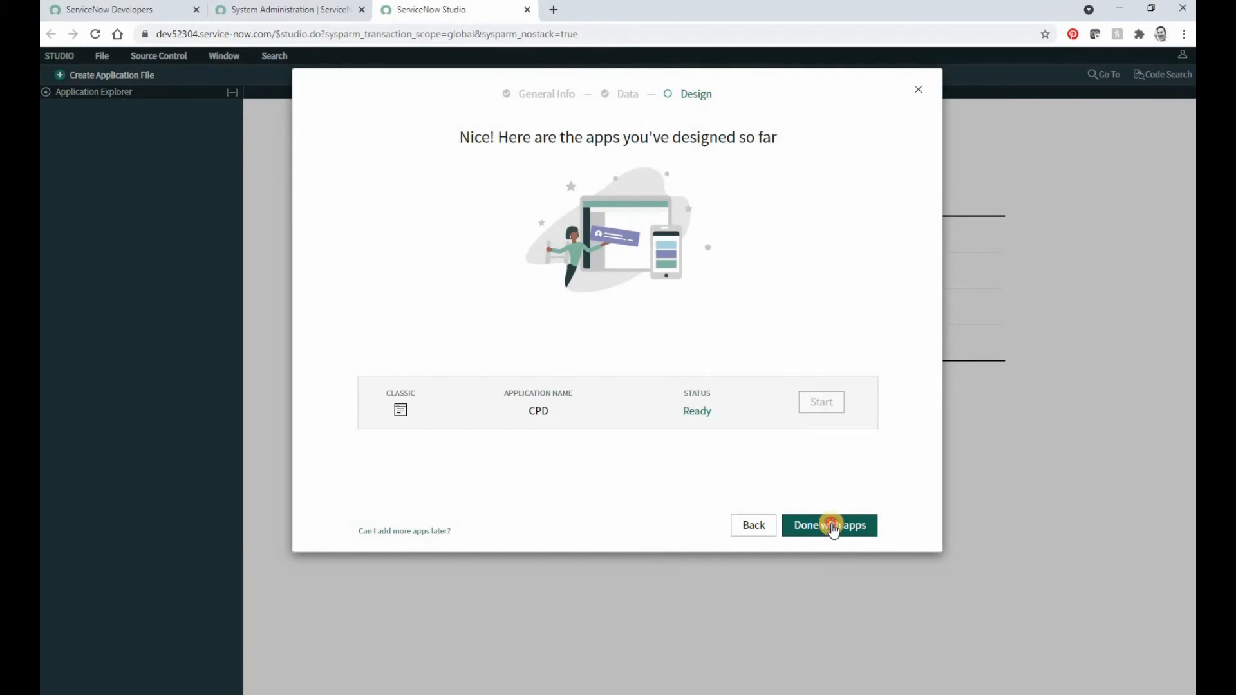
Step: Finish the guided app setup and open the new CPD application in Studio
click(833, 527)
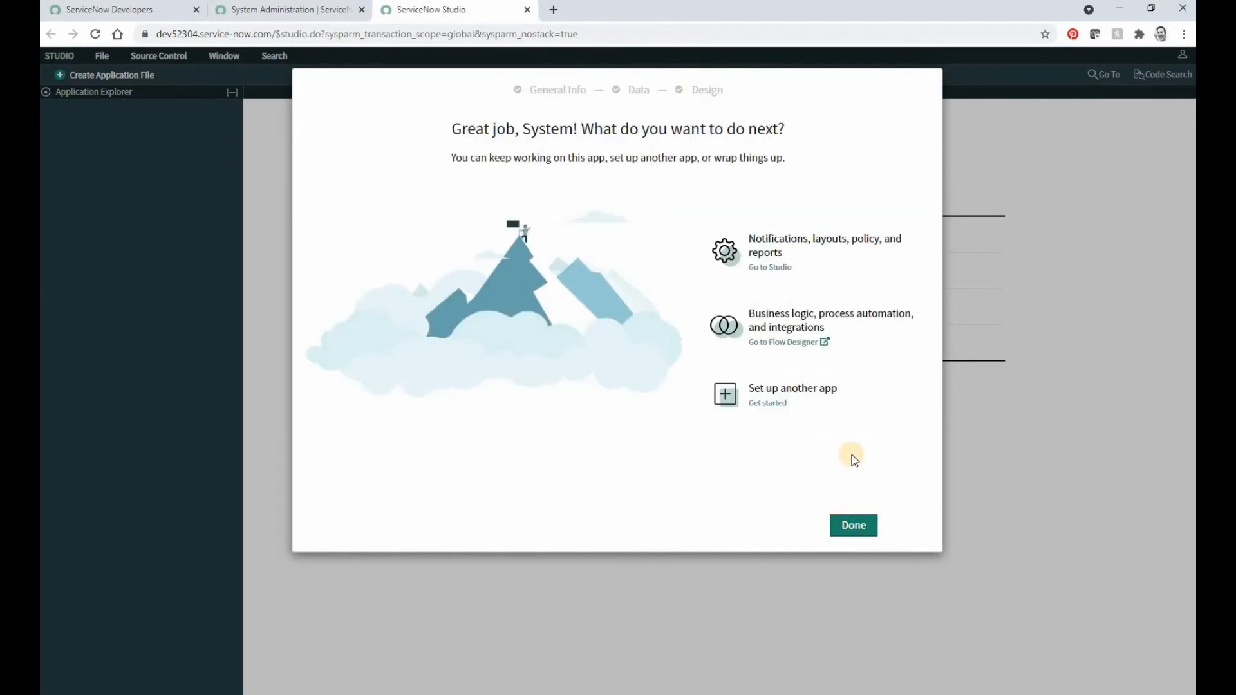
click(859, 526)
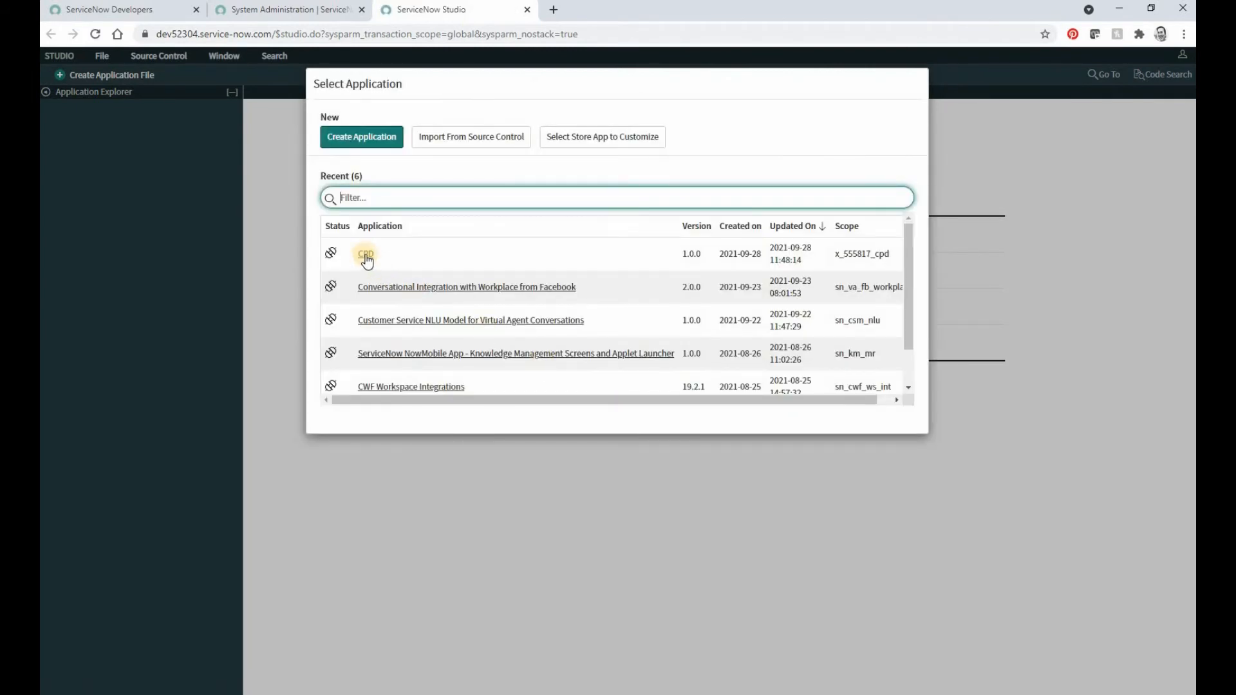
click(385, 288)
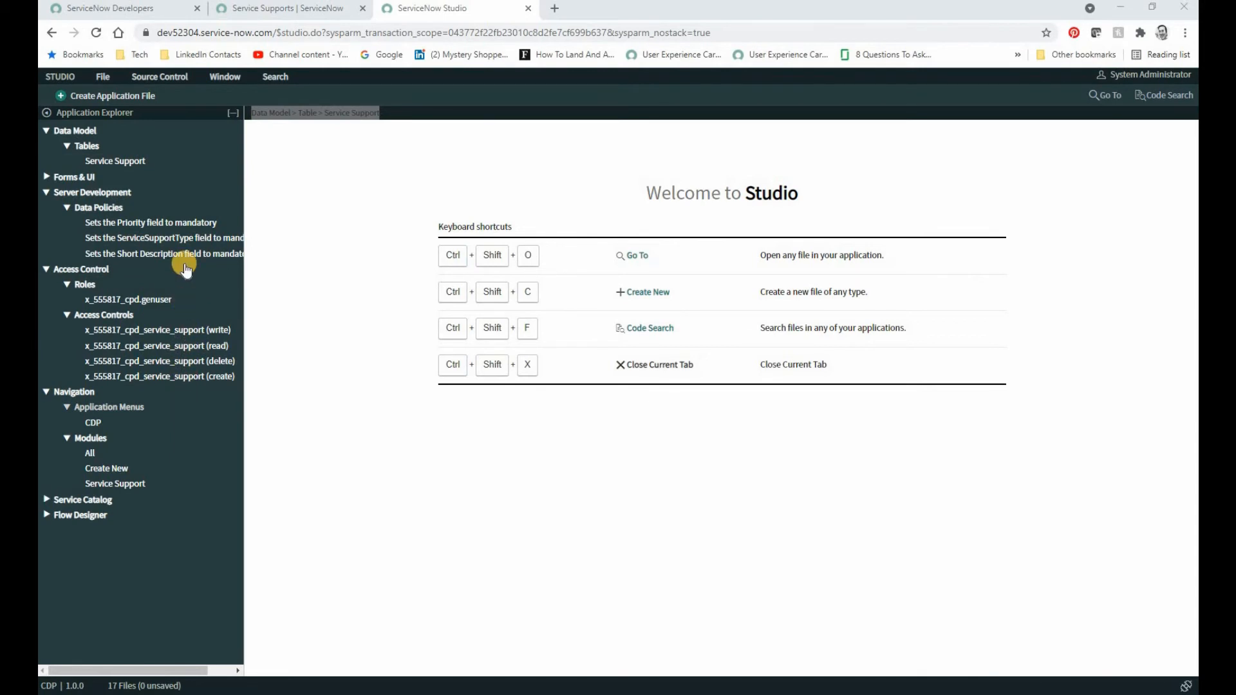
Step: Open the Service Support table and examine its columns, the blank form for a new column, and its related links and access controls
click(175, 161)
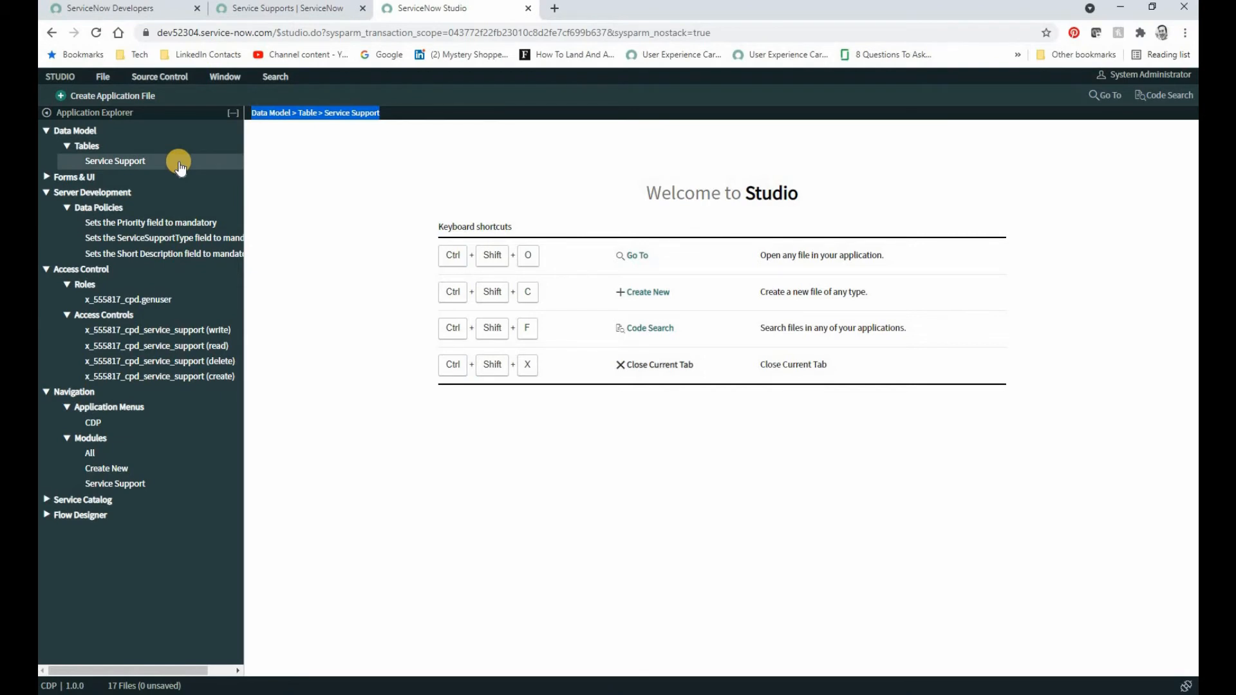
click(165, 168)
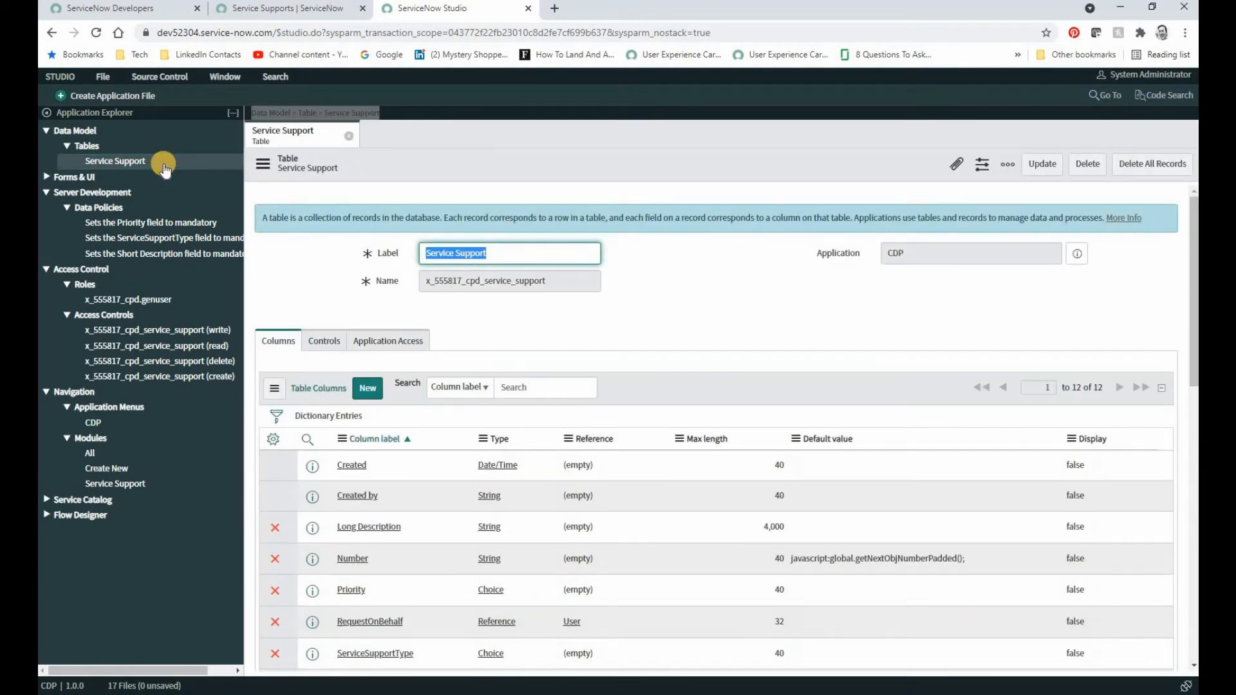
scroll(580, 332, down, 1)
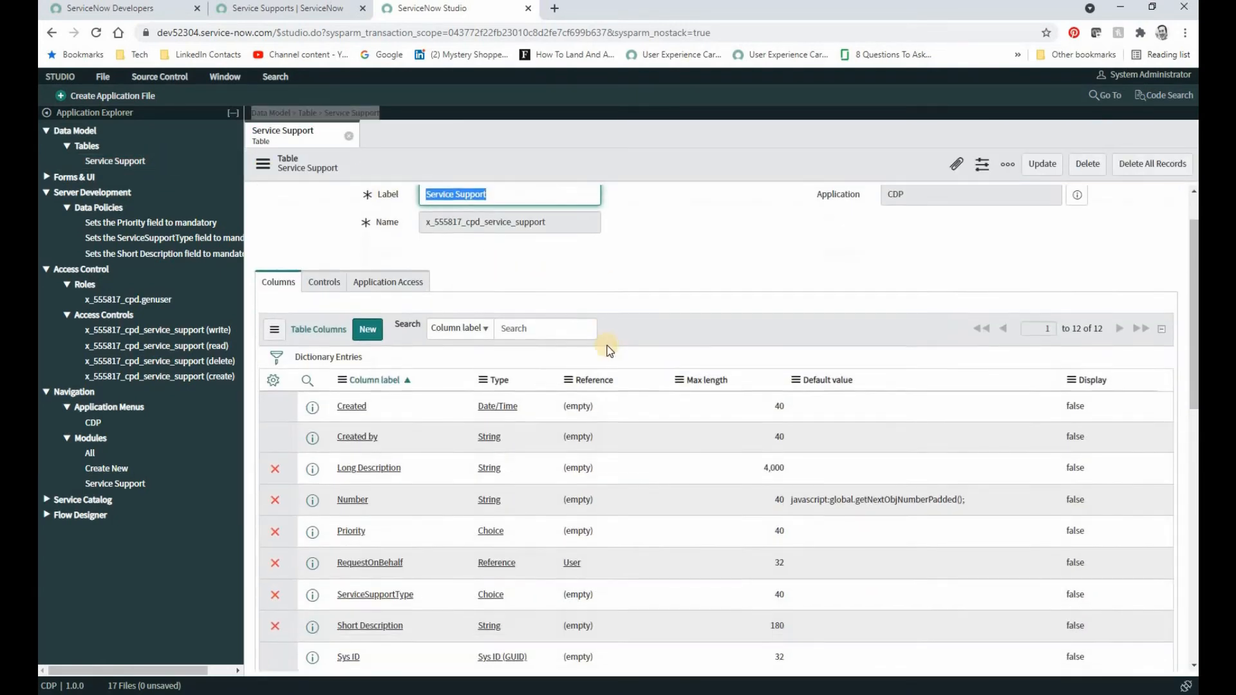
scroll(644, 360, down, 1)
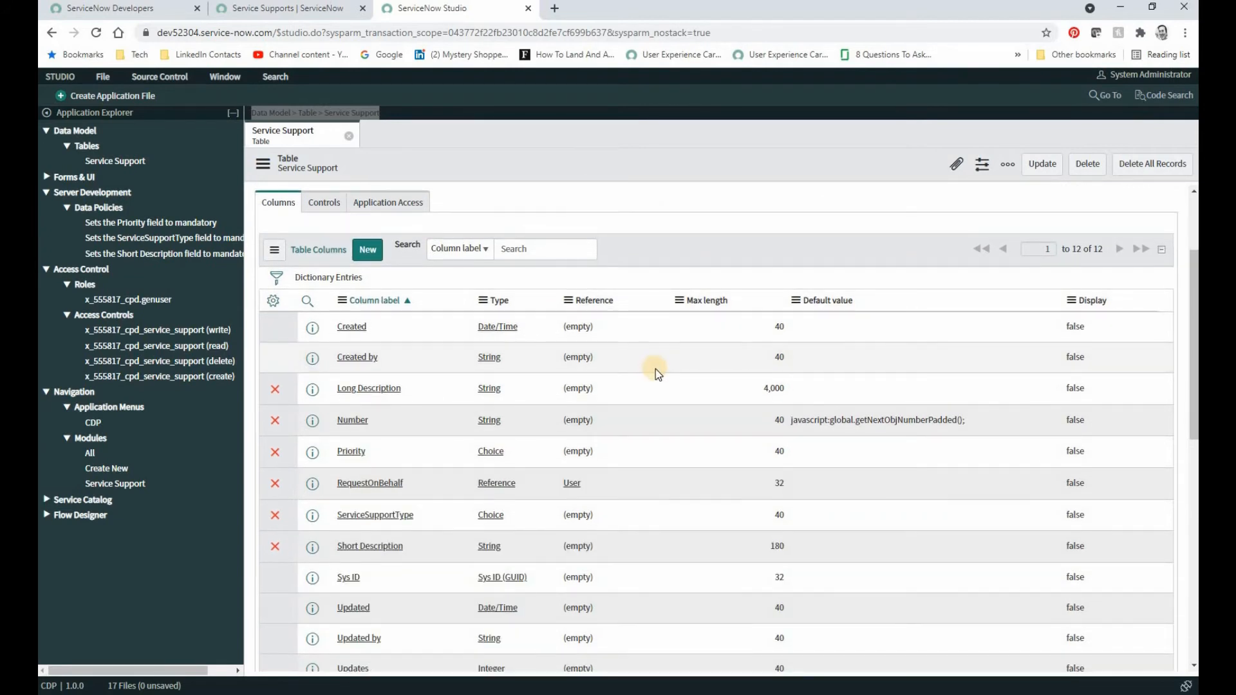
scroll(656, 369, down, 1)
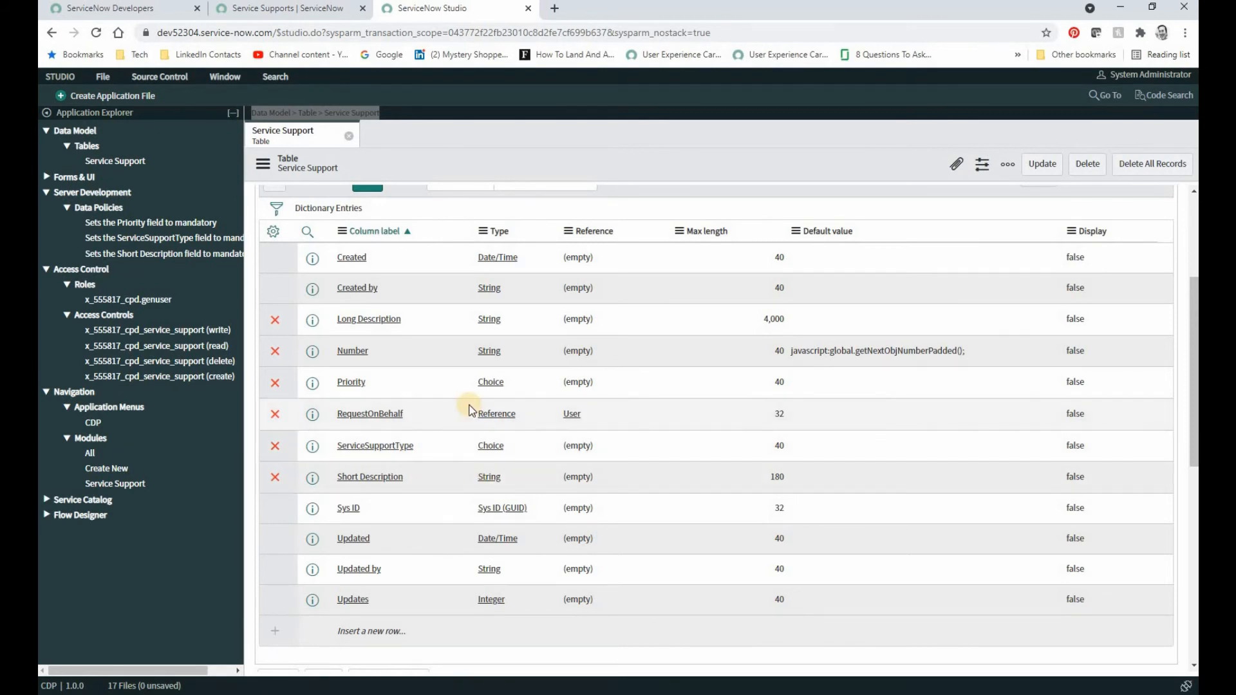
scroll(455, 406, up, 2)
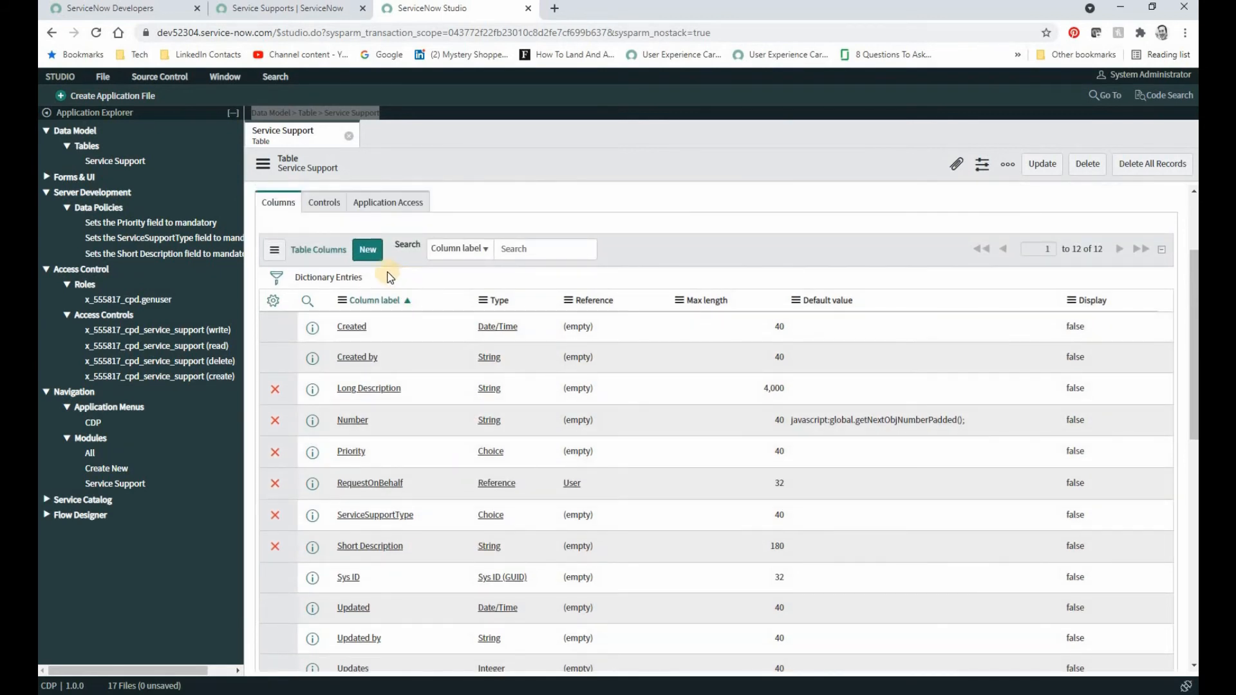
click(369, 252)
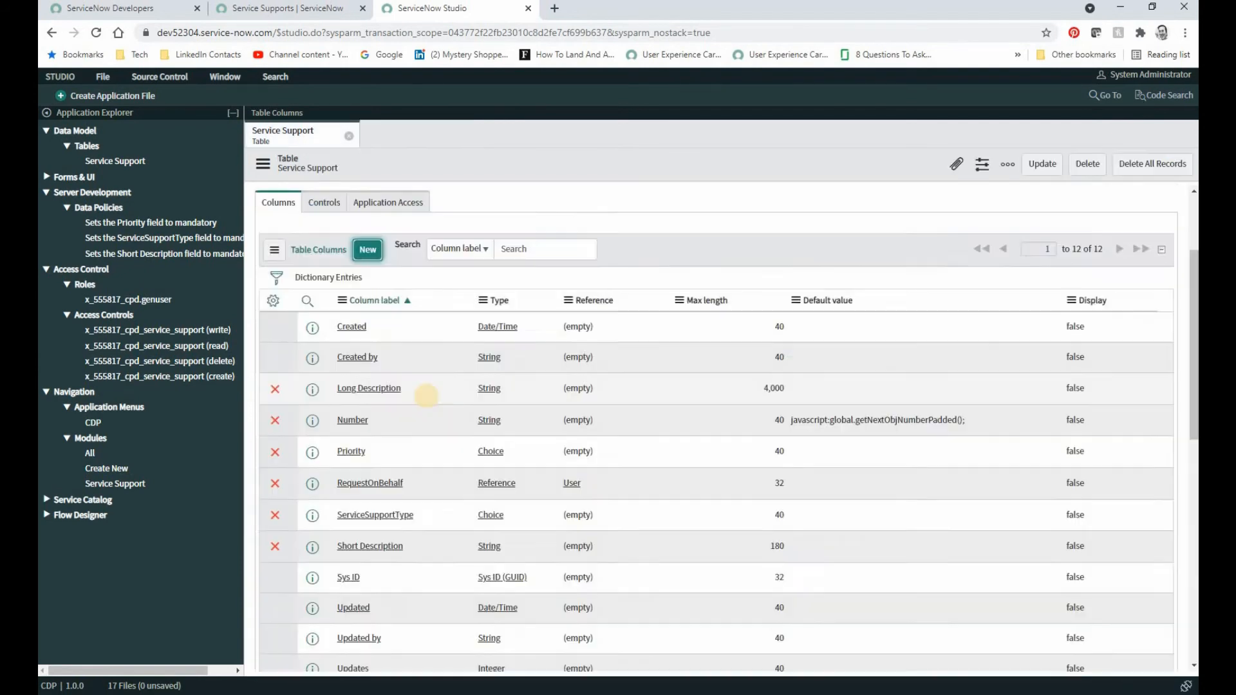
scroll(298, 233, down, 10)
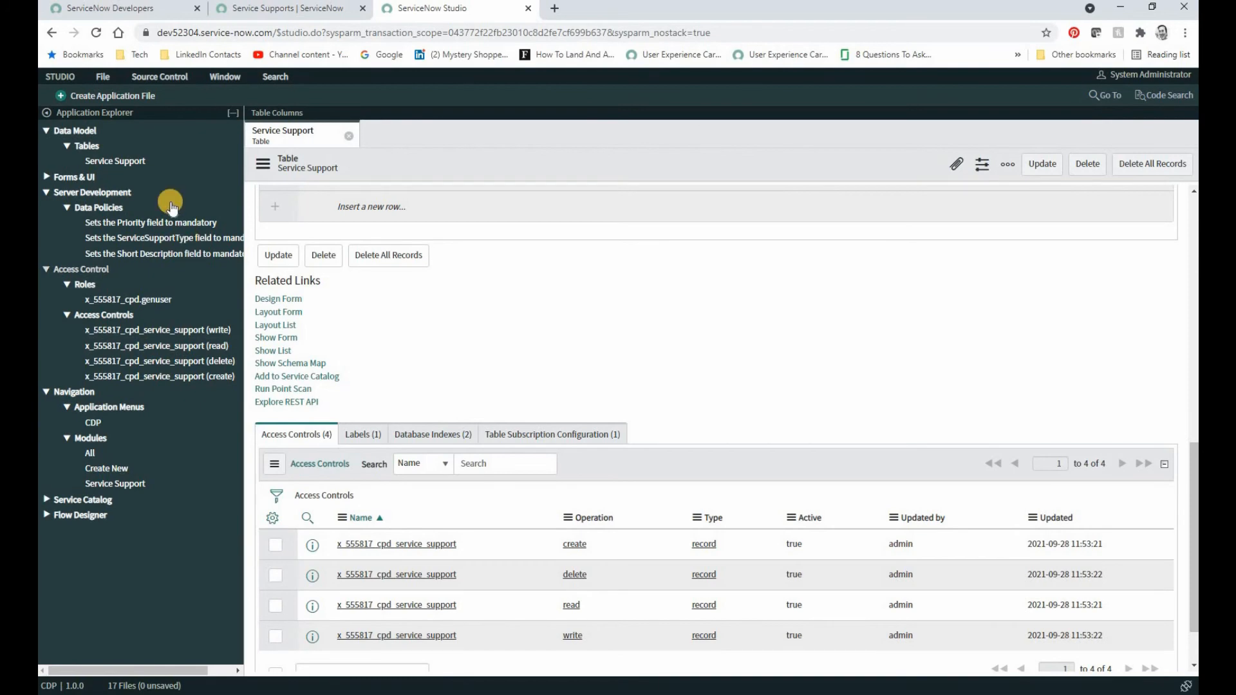
Step: Start creating an application file and examine the file types offered for Server Development, Client Development and Navigation
click(126, 100)
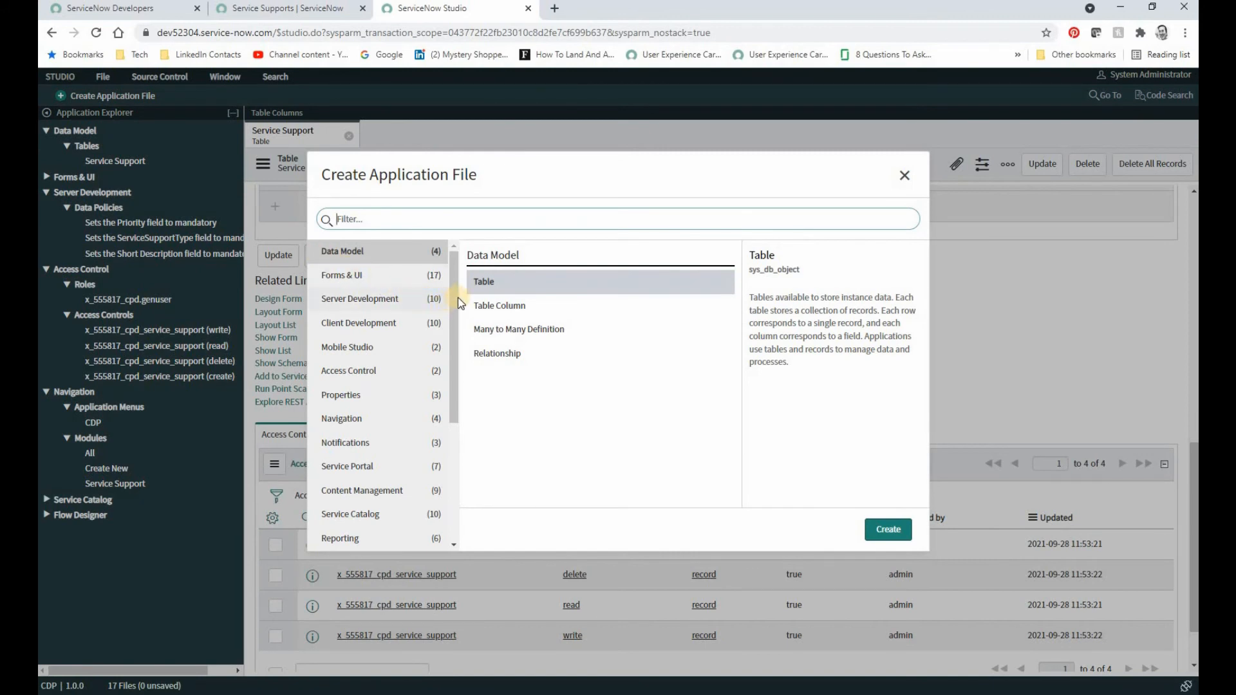
drag(454, 305, 454, 296)
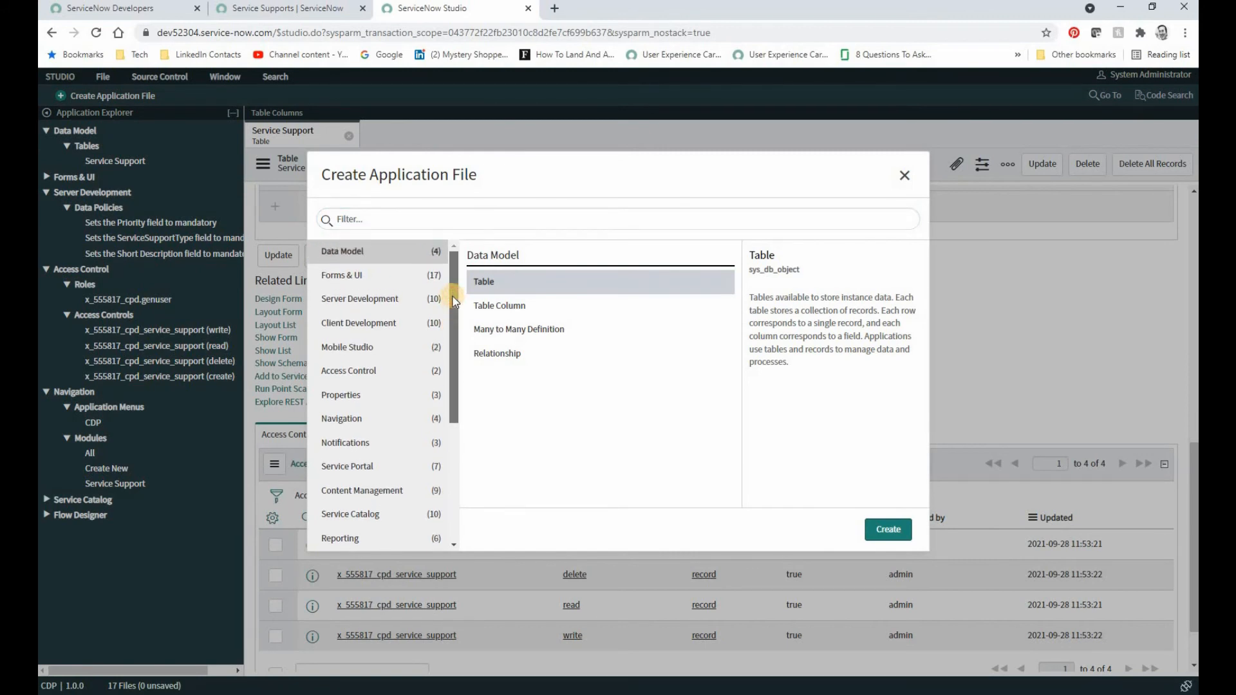
click(380, 301)
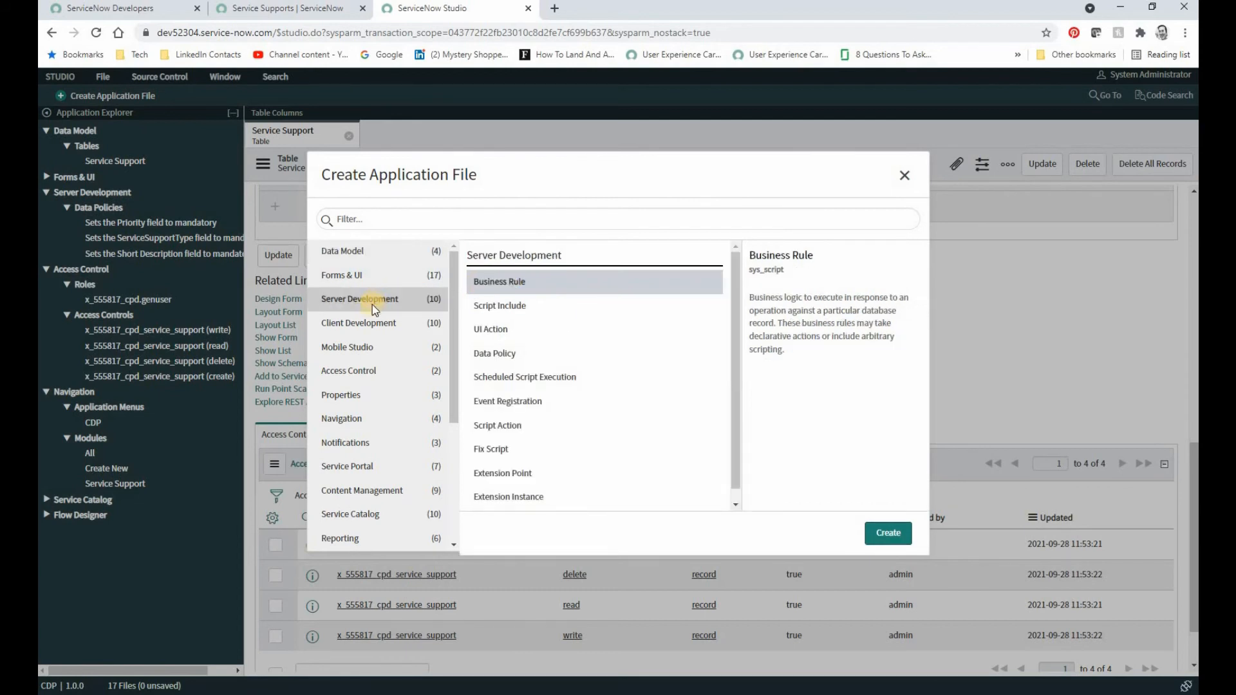
click(376, 326)
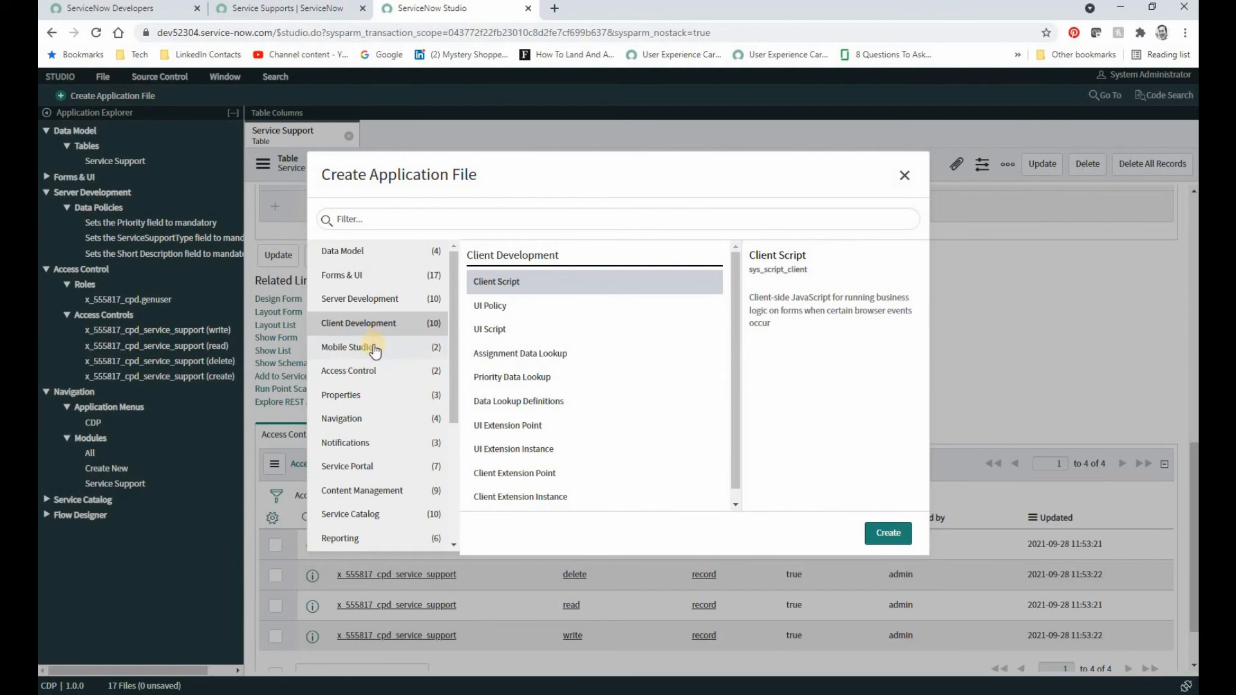
click(368, 419)
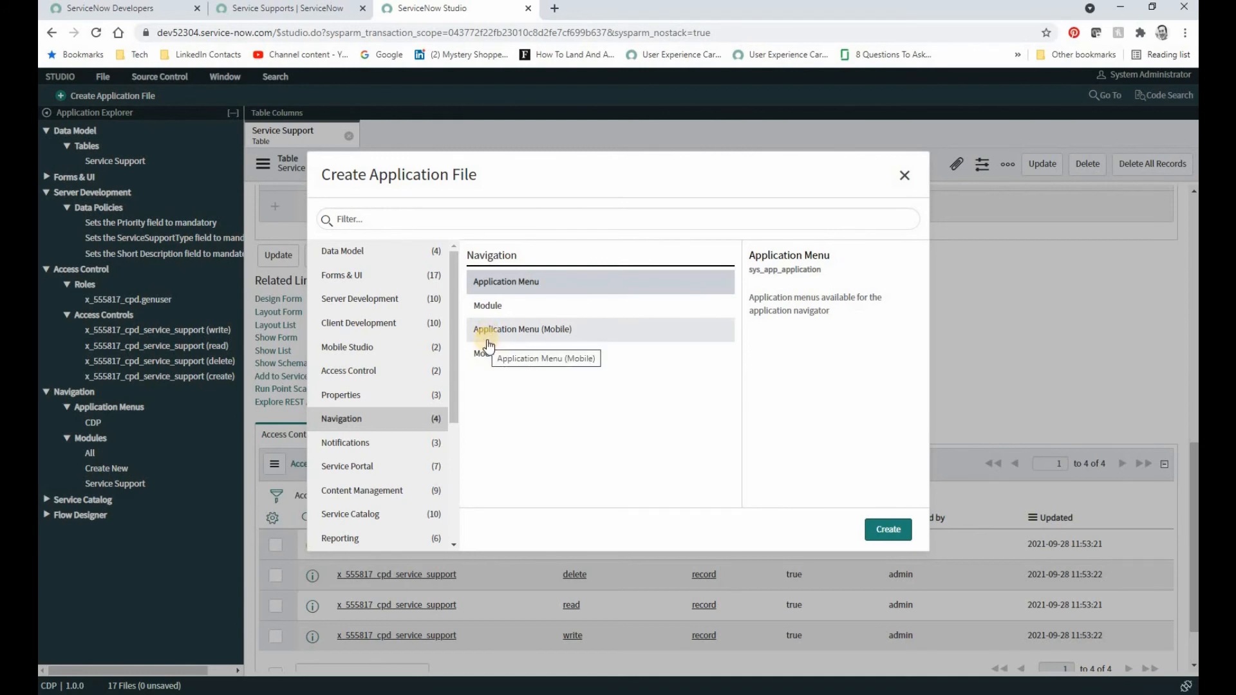
Step: Examine the application file types offered for Service Portal, Service Catalog, Reporting, Virtual Agent, Flow Designer and Workflow
scroll(408, 386, down, 1)
click(386, 398)
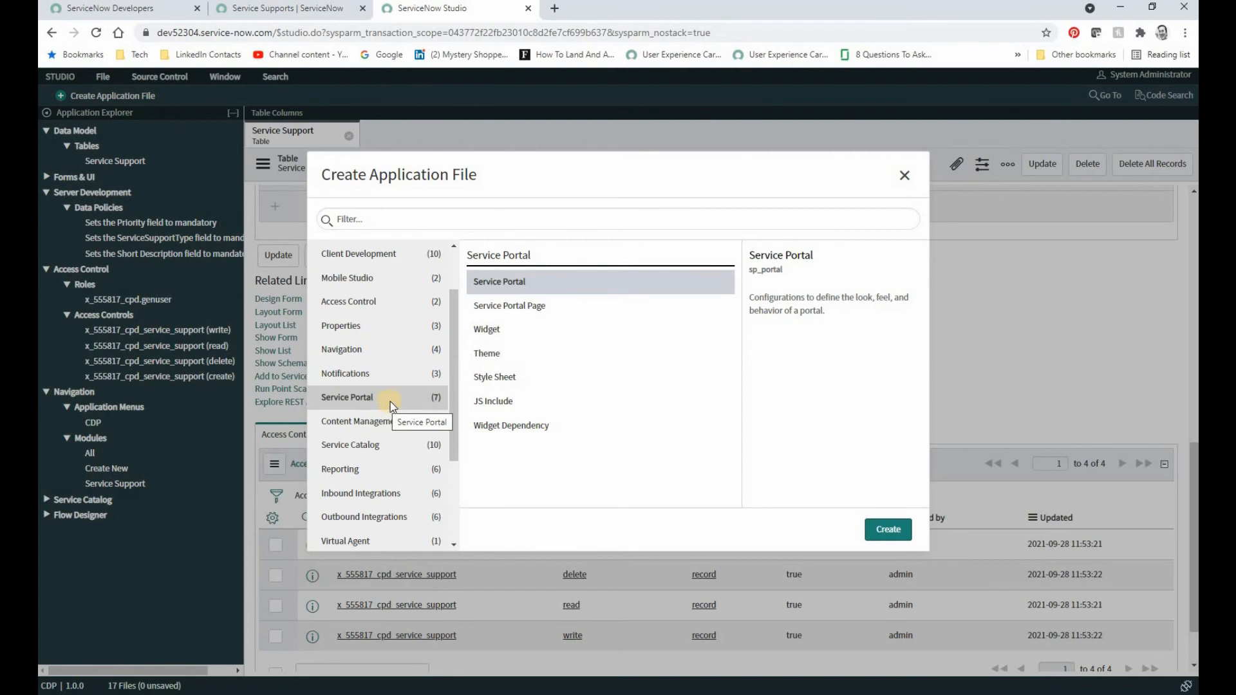
click(380, 445)
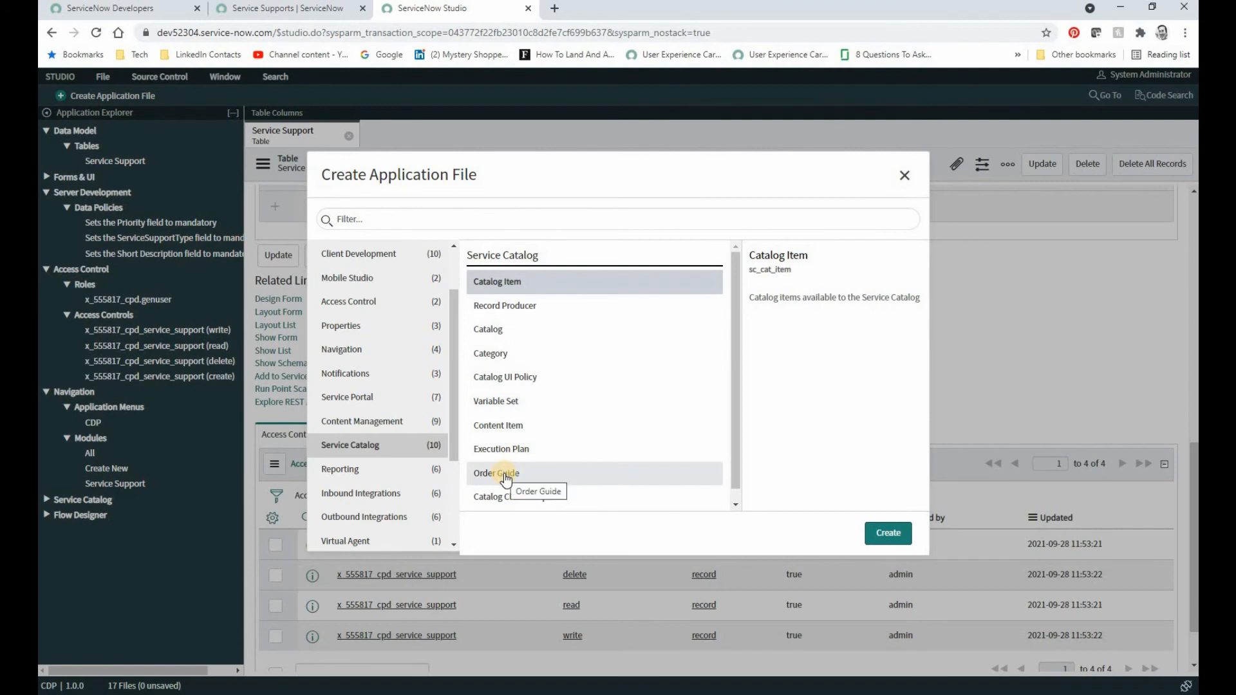
click(393, 467)
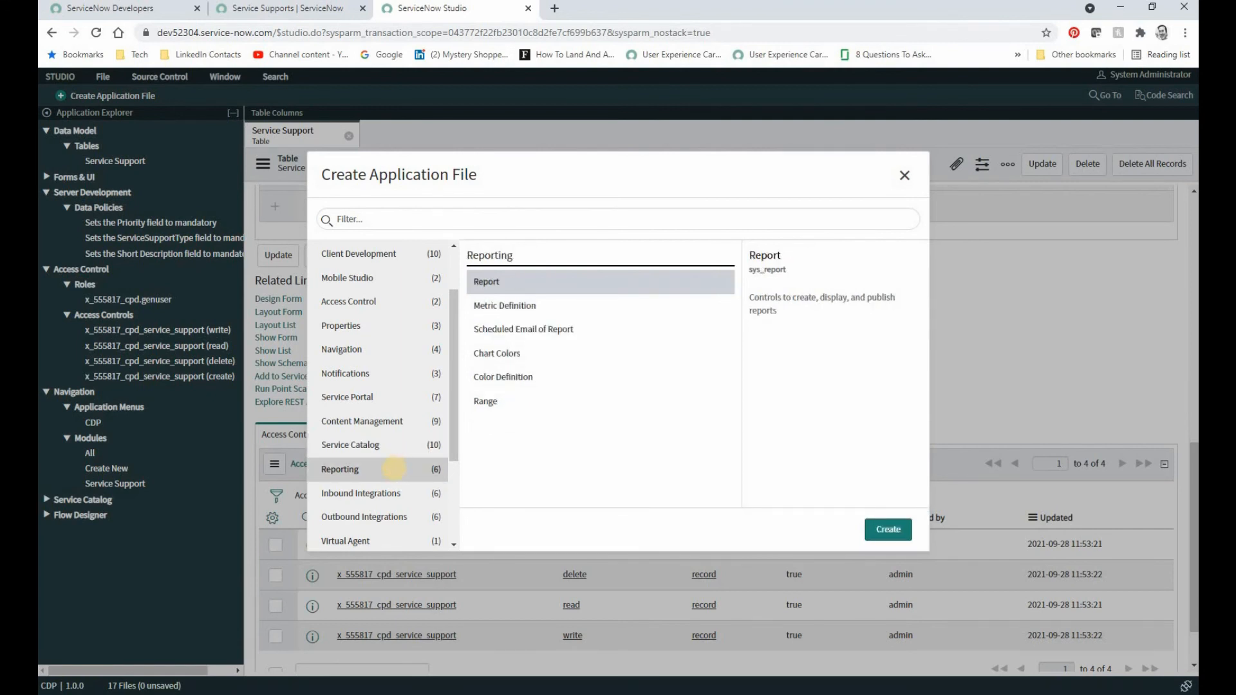
scroll(387, 451, down, 2)
click(380, 408)
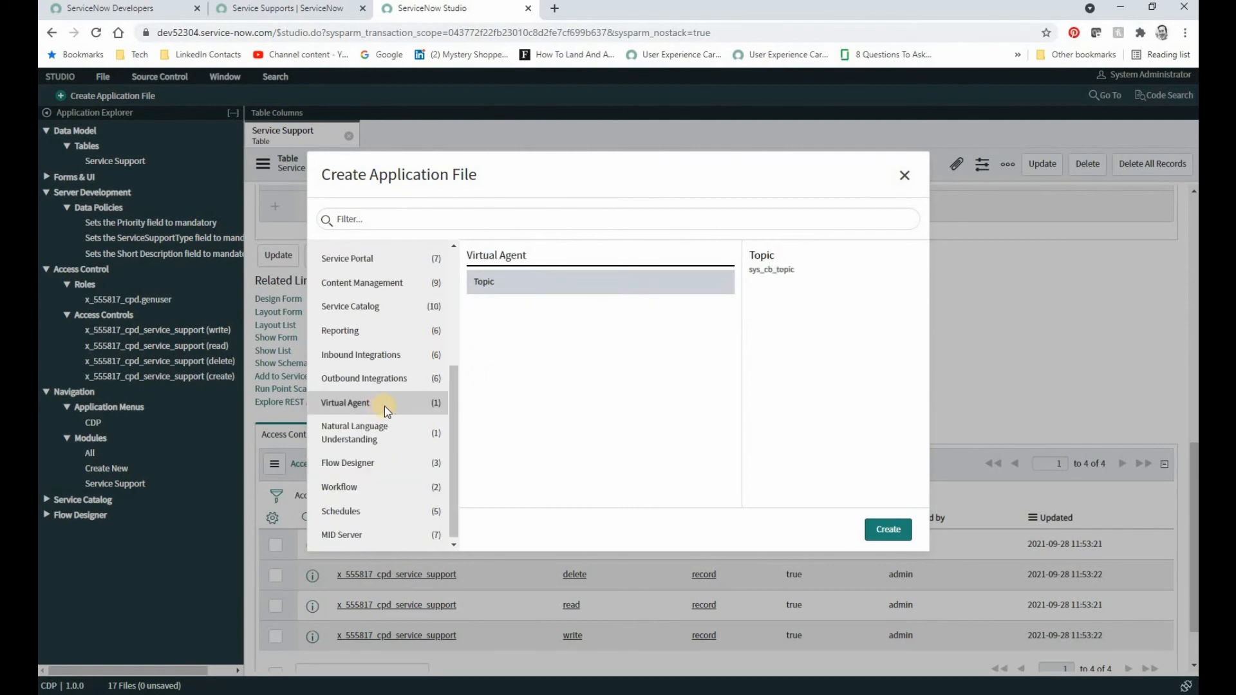
click(390, 440)
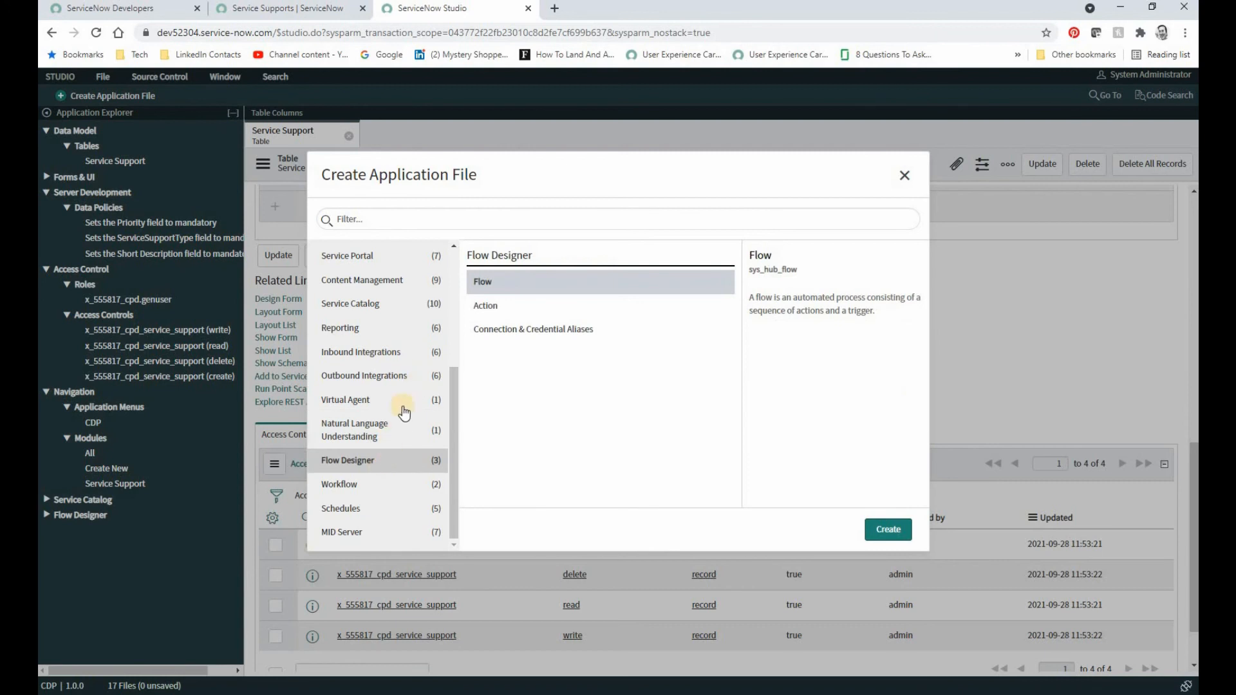
click(379, 488)
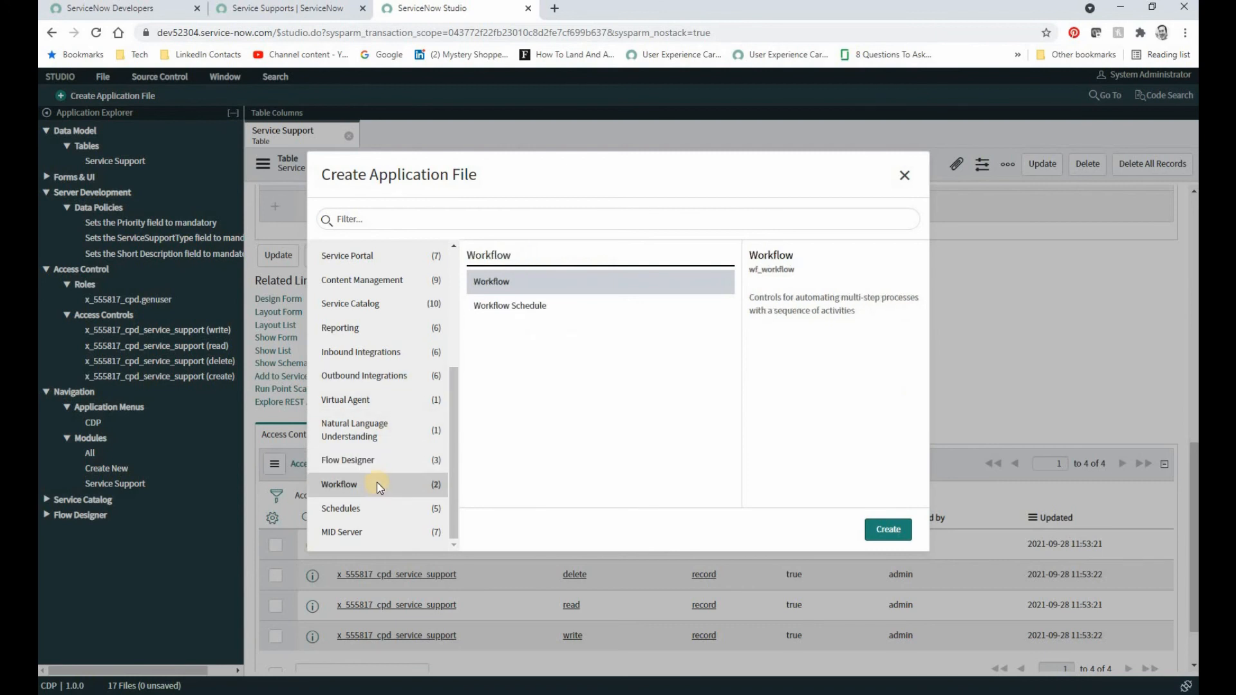